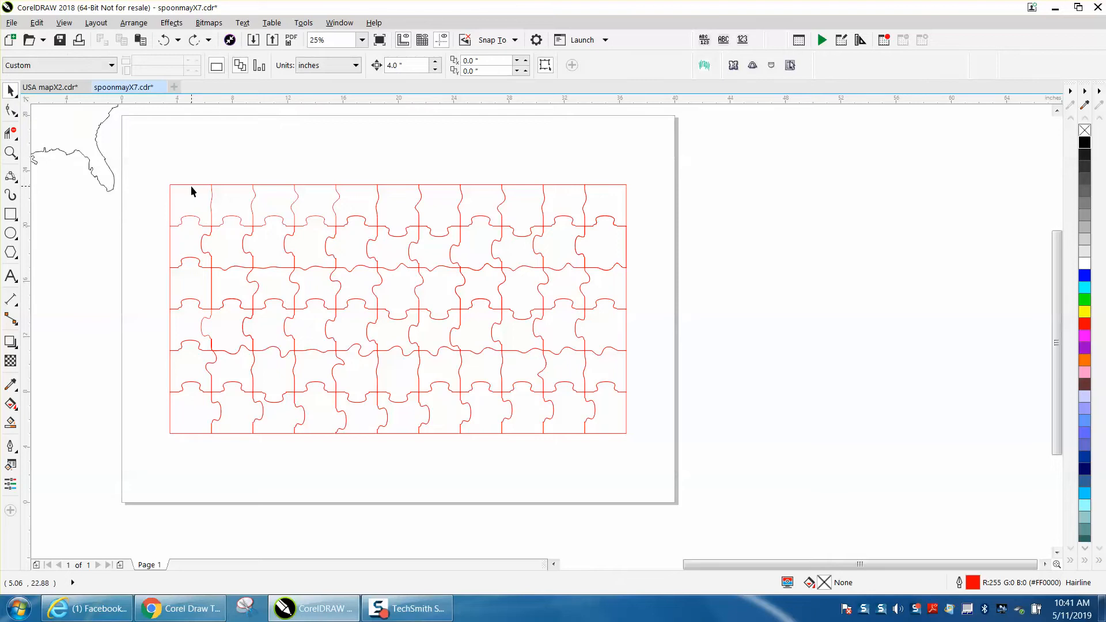
{"action": "left_click", "coordinate": [191, 184]}
{"action": "left_click_drag", "start_coordinate": [191, 185], "coordinate": [179, 139]}
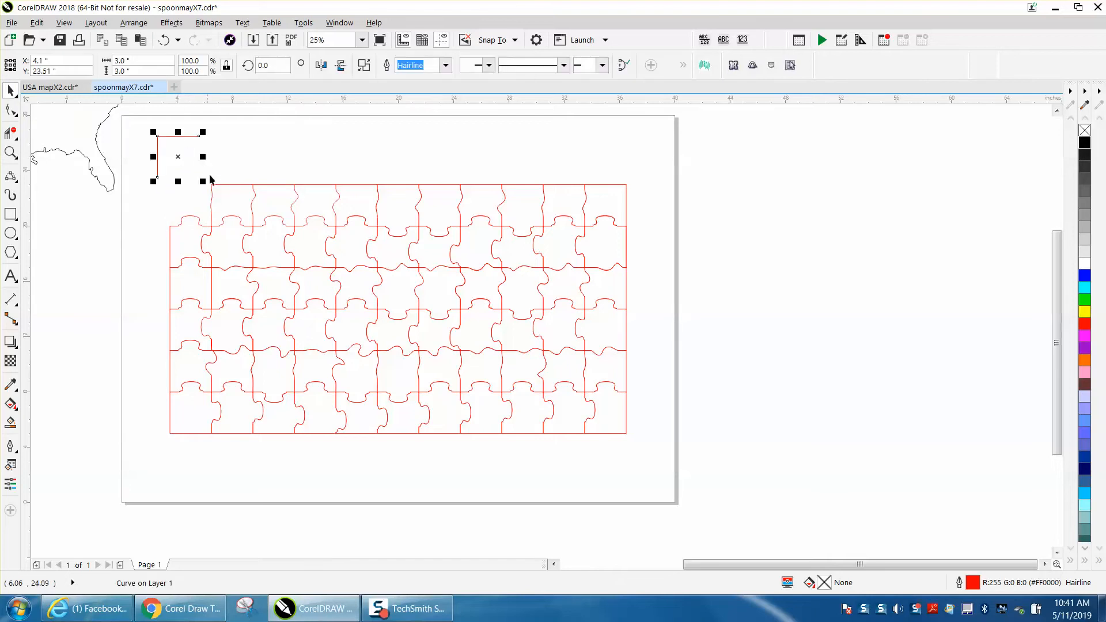
{"action": "left_click", "coordinate": [164, 40]}
- Move the first piece of the puzzle's second row 4 inches to the left, out of the grid
{"action": "left_click", "coordinate": [10, 153]}
{"action": "left_click_drag", "start_coordinate": [110, 185], "coordinate": [419, 325]}
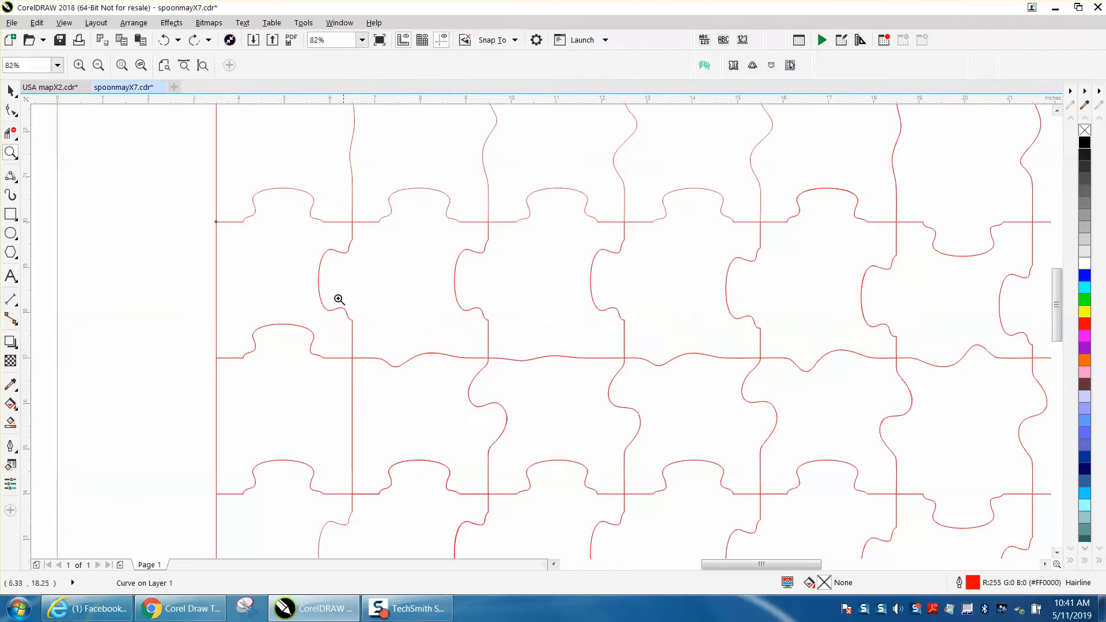
{"action": "left_click", "coordinate": [11, 91]}
{"action": "left_click", "coordinate": [252, 221]}
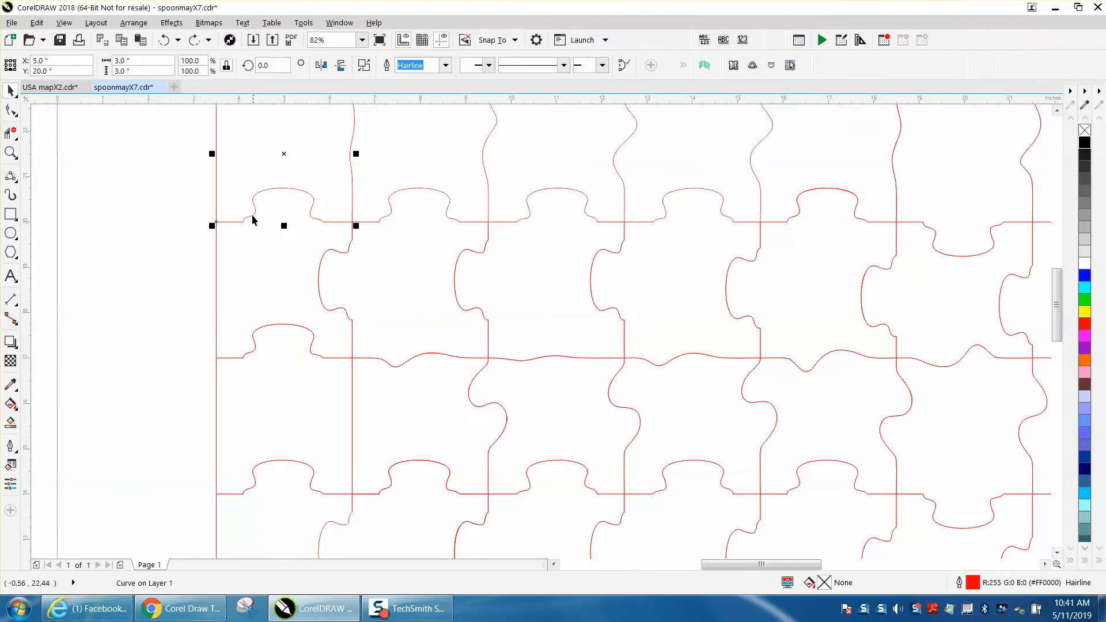
{"action": "left_click", "coordinate": [275, 248]}
{"action": "left_click", "coordinate": [172, 216]}
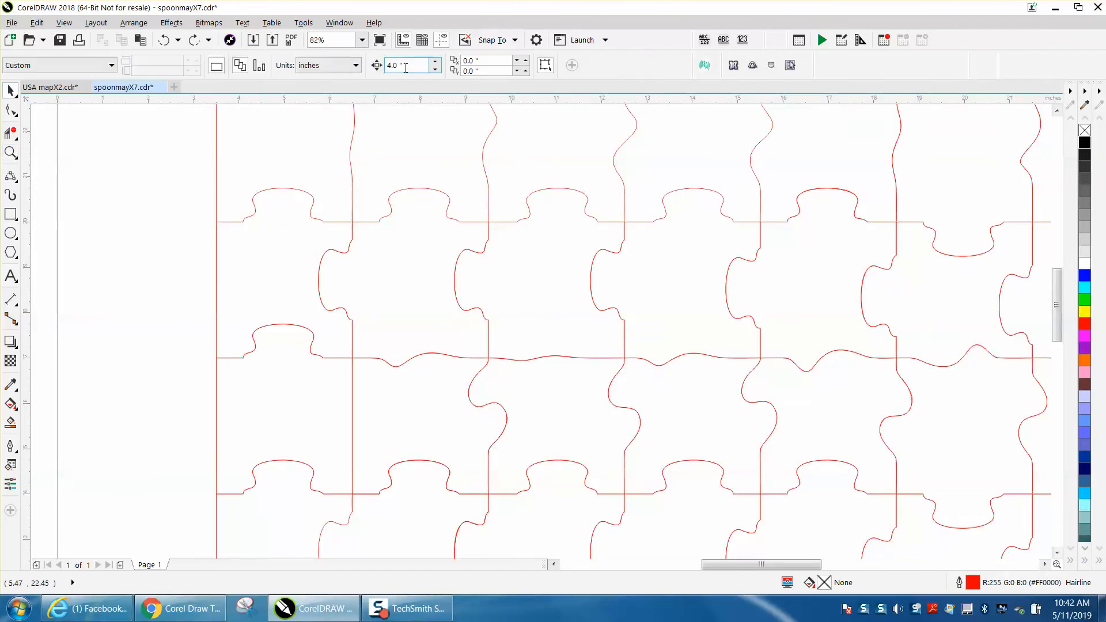
{"action": "left_click", "coordinate": [293, 260]}
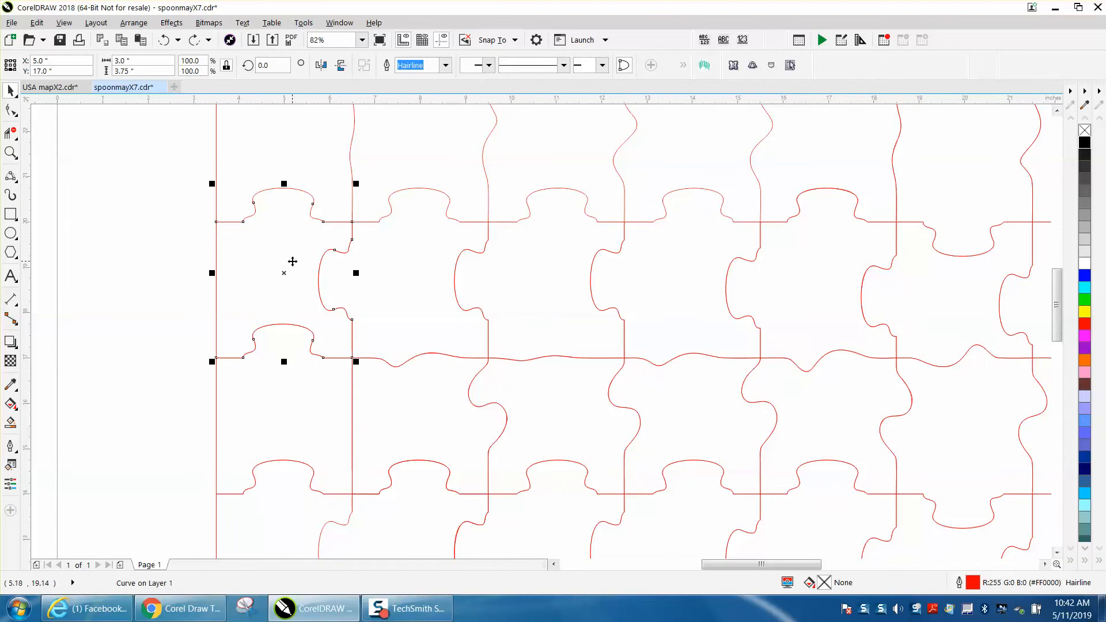
{"action": "key", "text": "Left"}
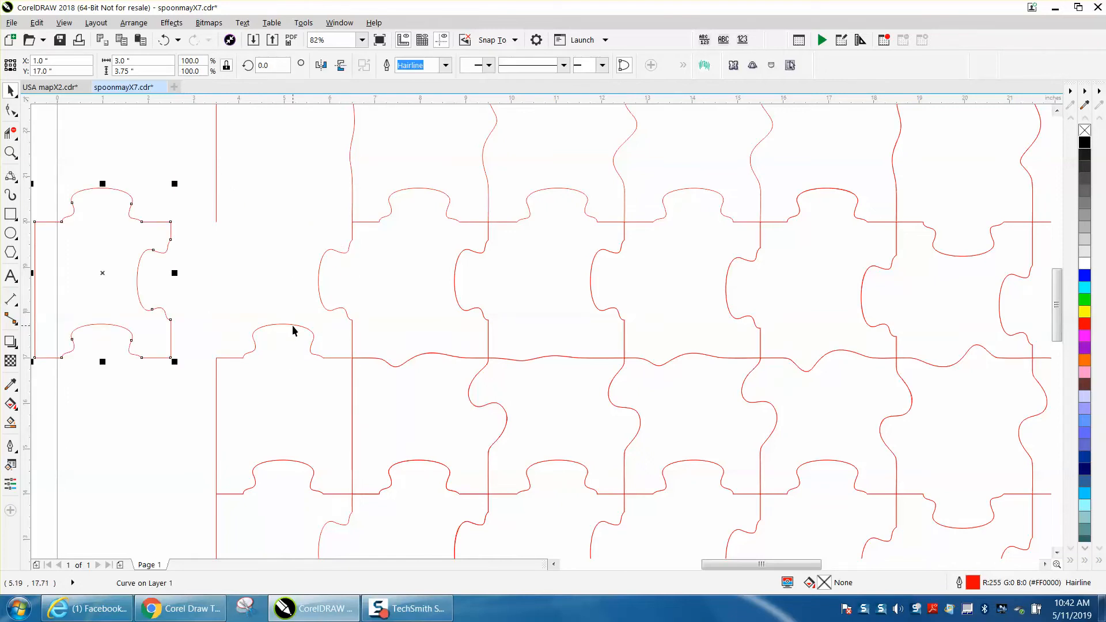
- Break the outline of the moved-out first piece apart at all of its nodes
{"action": "scroll", "coordinate": [294, 329], "scroll_direction": "down", "scroll_amount": 3}
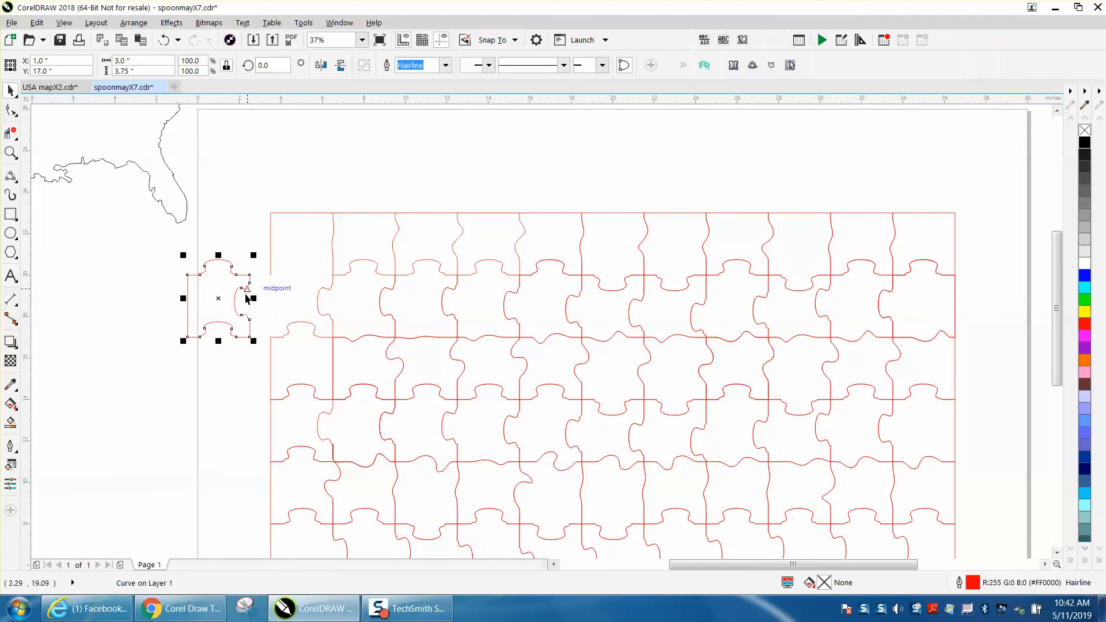
{"action": "key", "text": "z"}
{"action": "left_click_drag", "start_coordinate": [157, 233], "coordinate": [423, 350]}
{"action": "left_click", "coordinate": [10, 109]}
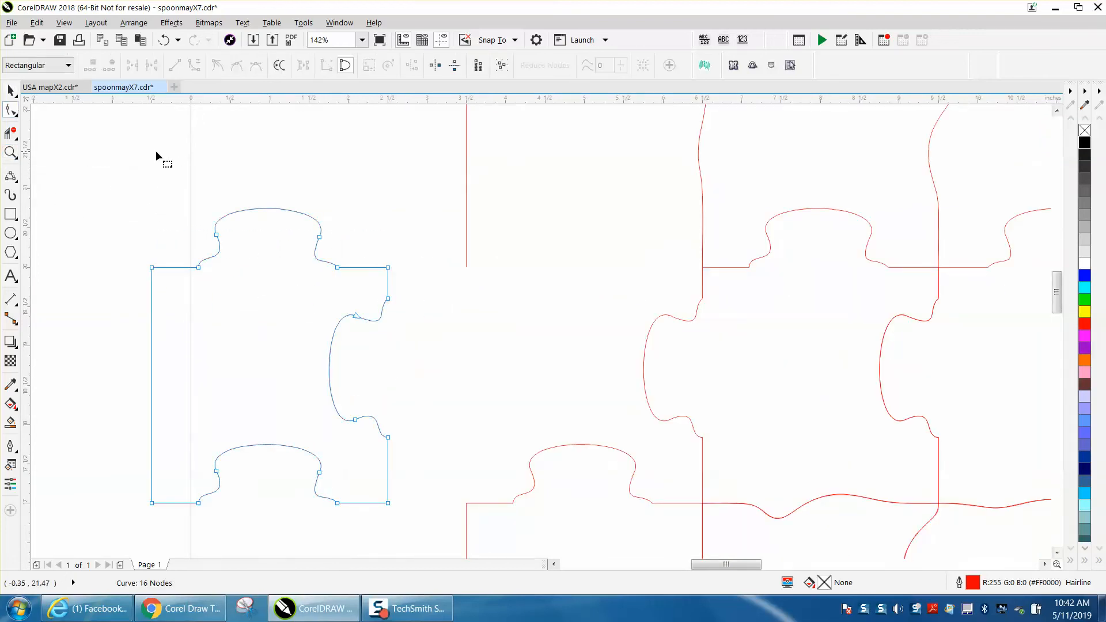
{"action": "left_click_drag", "start_coordinate": [420, 537], "coordinate": [420, 538]}
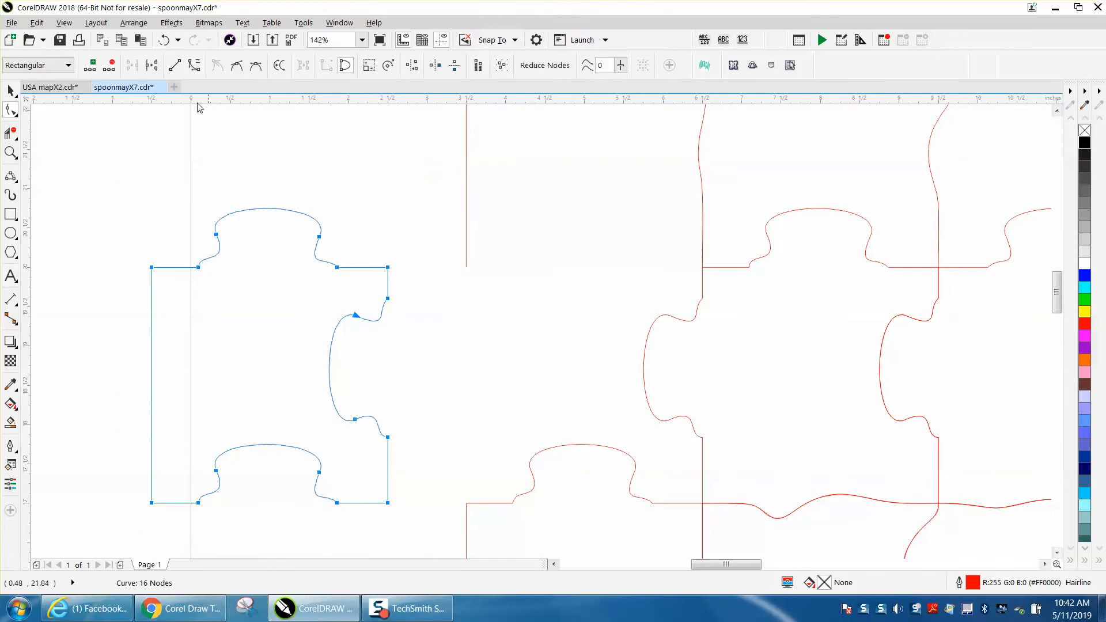
{"action": "left_click", "coordinate": [153, 66]}
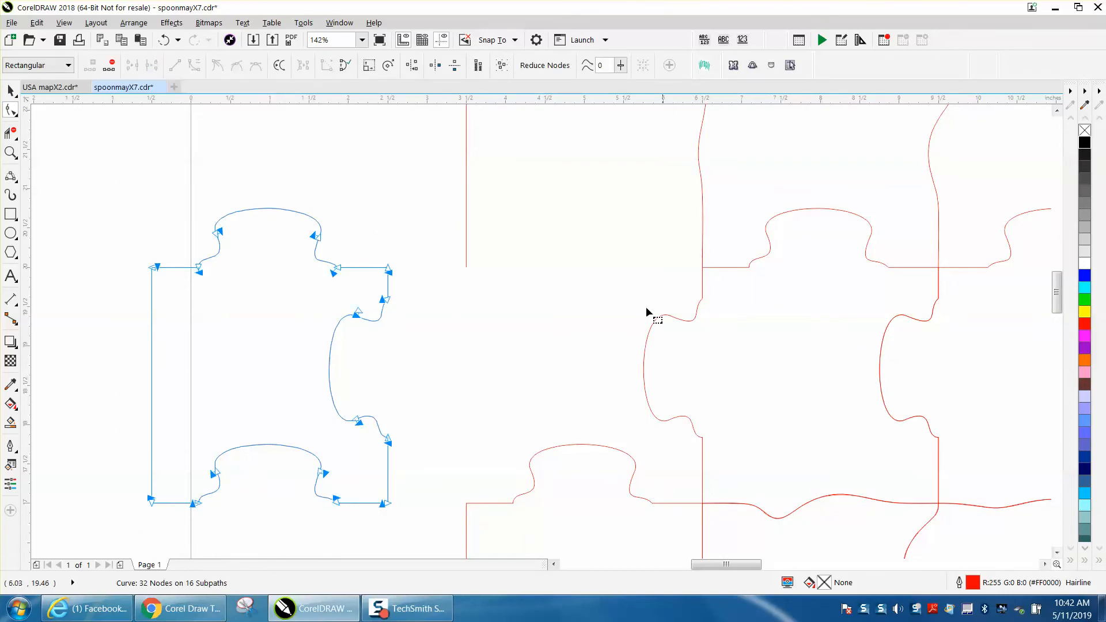
- Delete the first piece's right and bottom edges and move the remaining outline 4 inches right, back into the grid
{"action": "left_click_drag", "start_coordinate": [175, 297], "coordinate": [205, 447]}
{"action": "left_click_drag", "start_coordinate": [417, 517], "coordinate": [418, 515]}
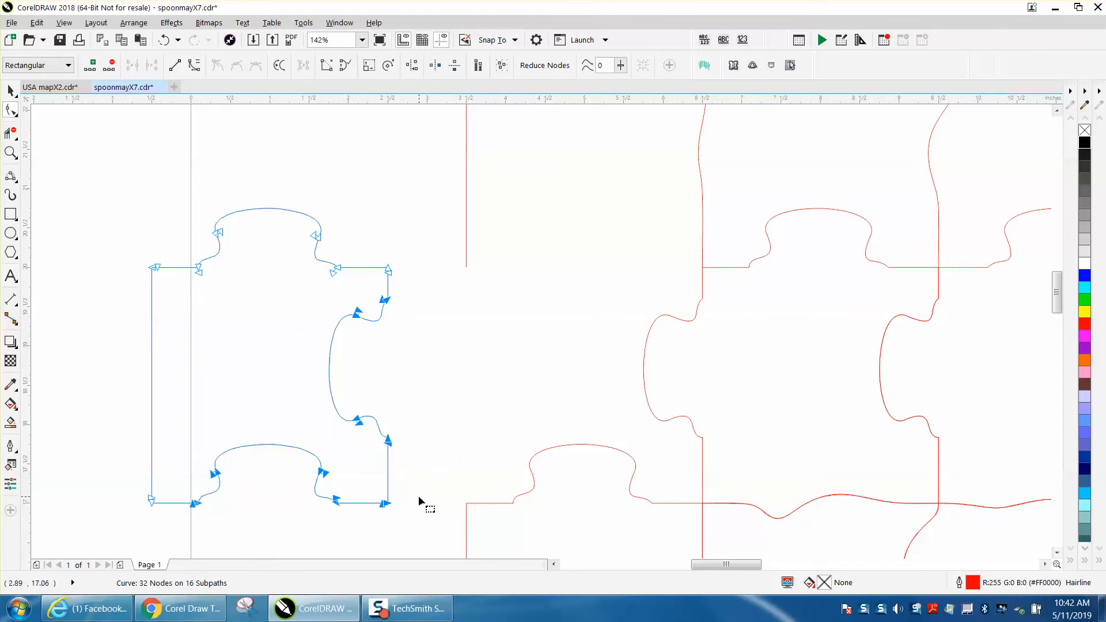
{"action": "key", "text": "Delete"}
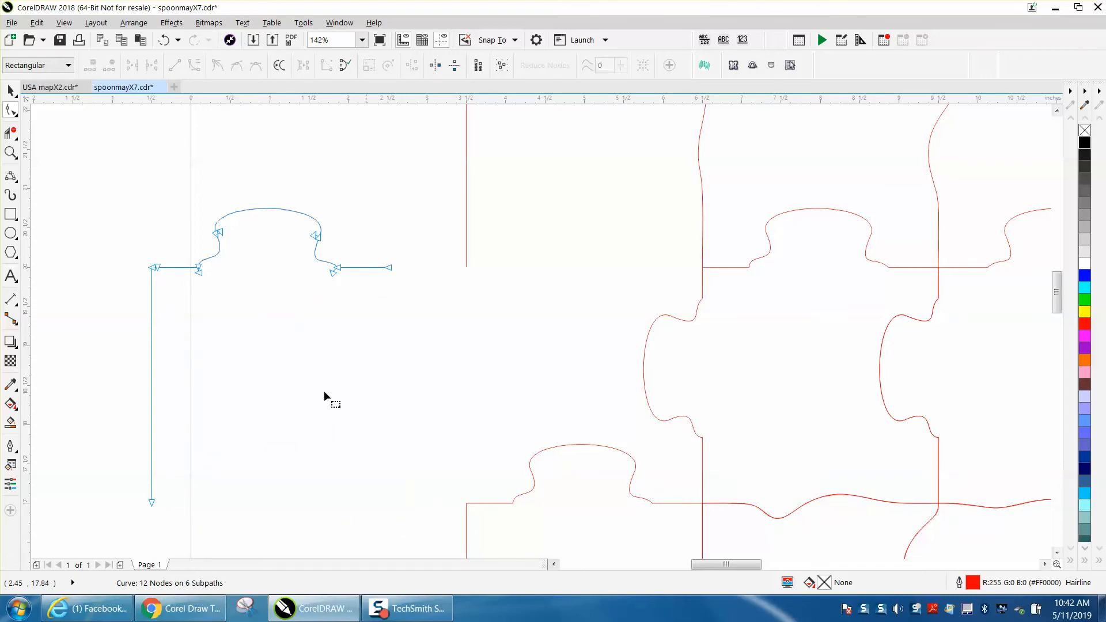
{"action": "left_click", "coordinate": [11, 91]}
{"action": "key", "text": "Right"}
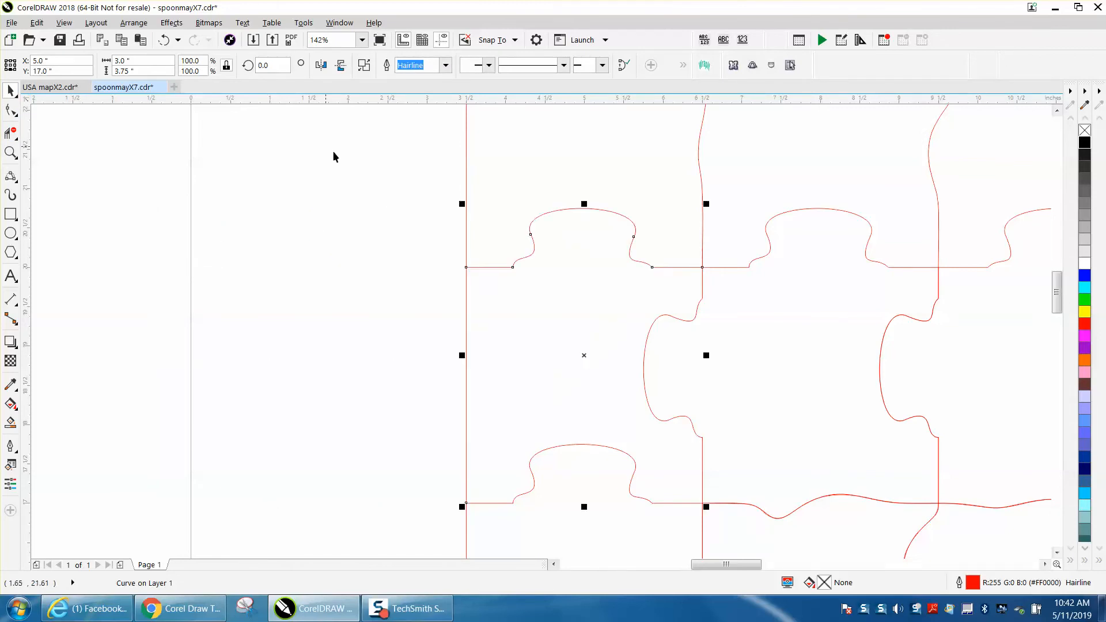
- Move the second piece of the puzzle's second row 8 inches to the left, clear of the grid
{"action": "scroll", "coordinate": [387, 181], "scroll_direction": "down", "scroll_amount": 2}
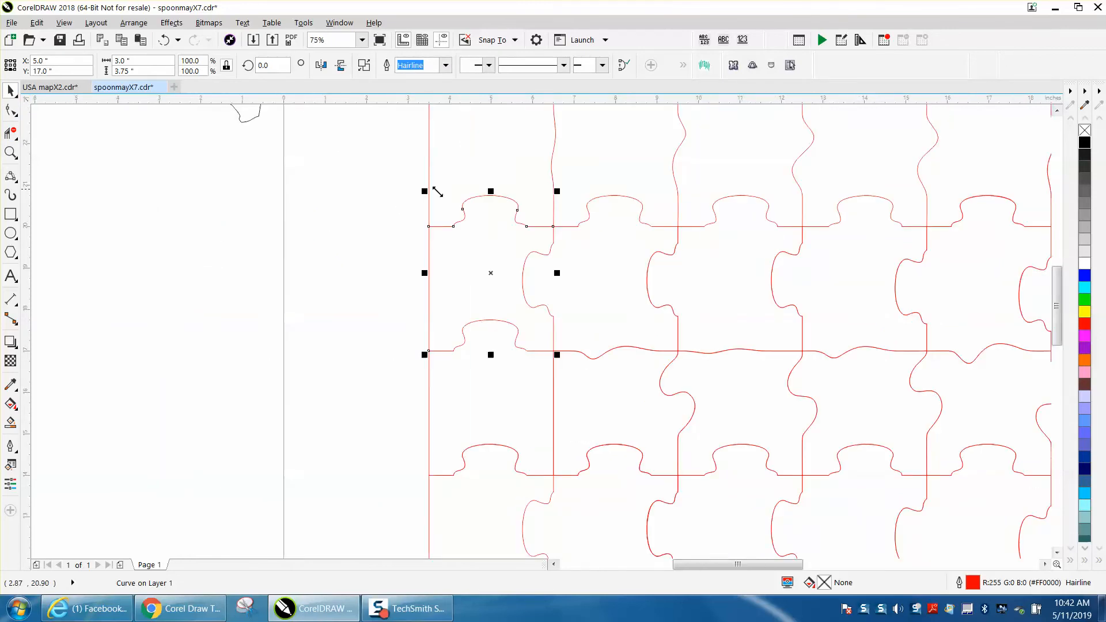
{"action": "left_click", "coordinate": [641, 250]}
{"action": "key", "text": "Left"}
{"action": "key", "text": "Left"}
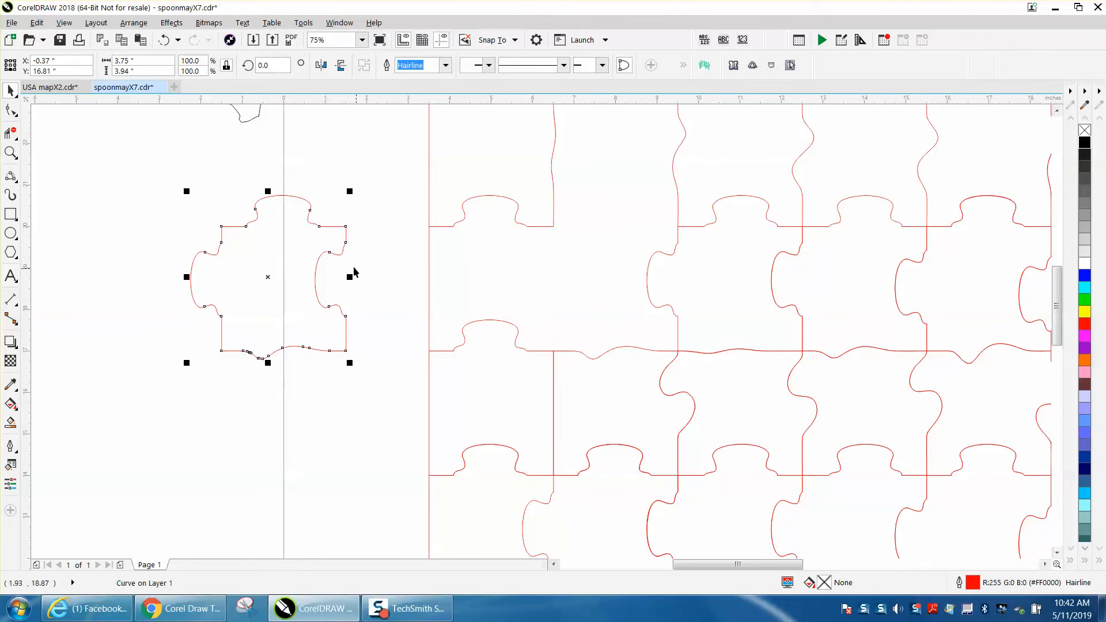
- Break the outline of the moved-out second piece apart at all of its nodes
{"action": "key", "text": "F10"}
{"action": "left_click_drag", "start_coordinate": [155, 156], "coordinate": [387, 378]}
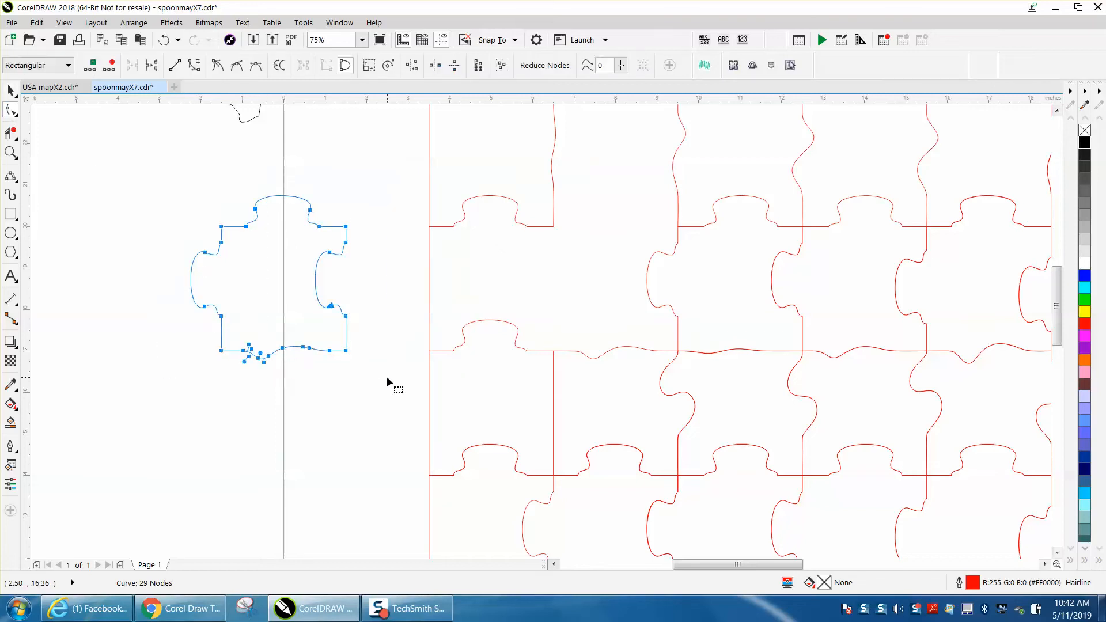
{"action": "left_click", "coordinate": [152, 67]}
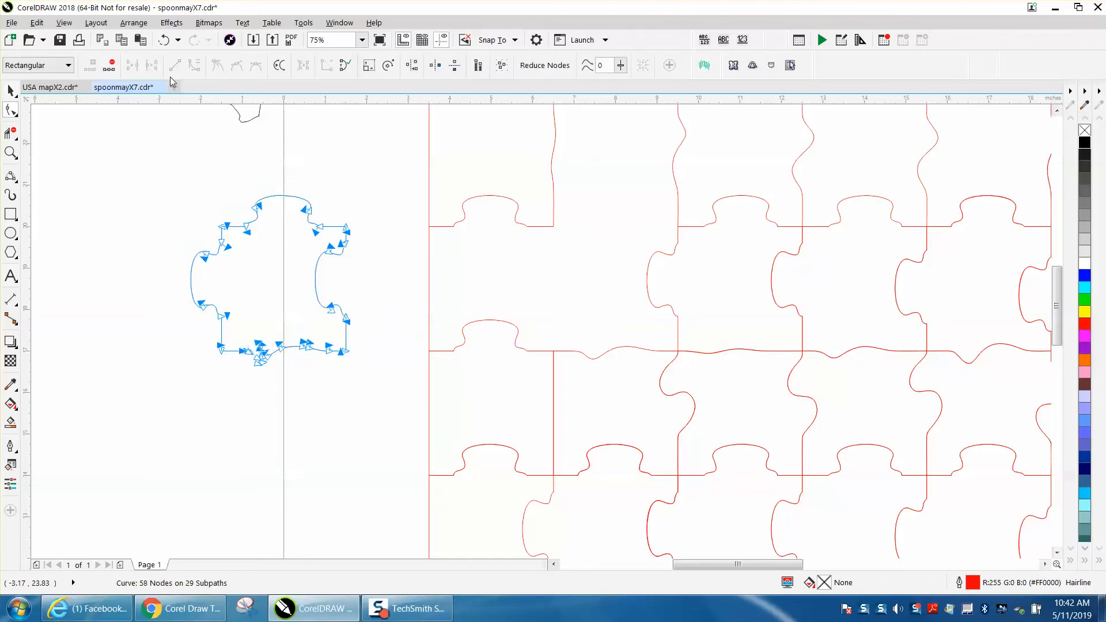
{"action": "left_click", "coordinate": [331, 179]}
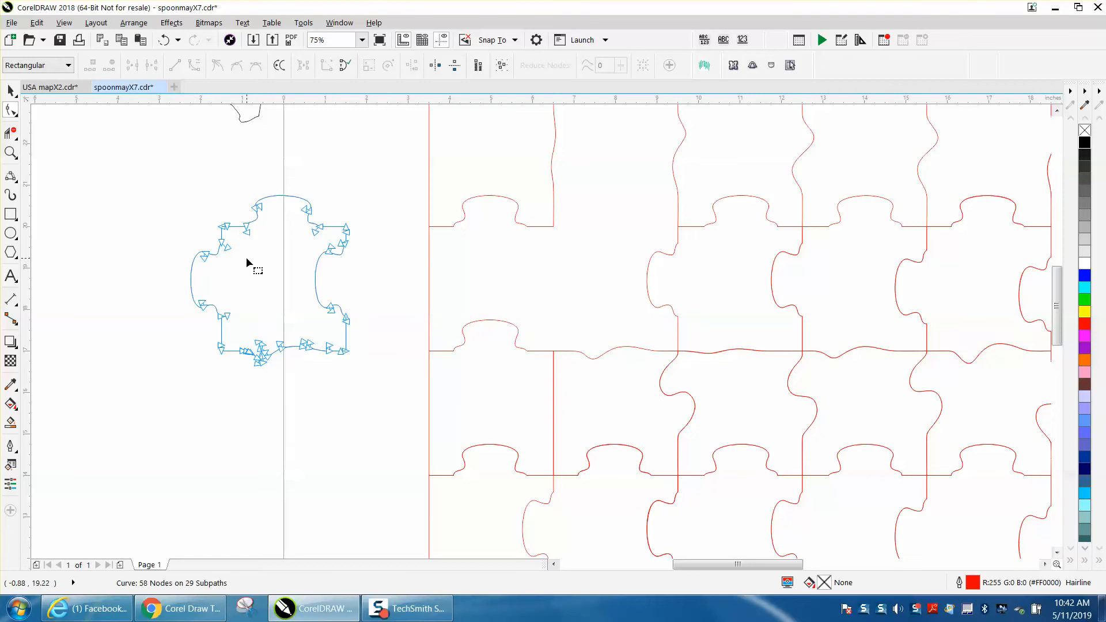
- Delete the second piece's right and bottom edges and move the remaining outline 8 inches right, back into place
{"action": "left_click_drag", "start_coordinate": [236, 242], "coordinate": [365, 373]}
{"action": "key", "text": "Delete"}
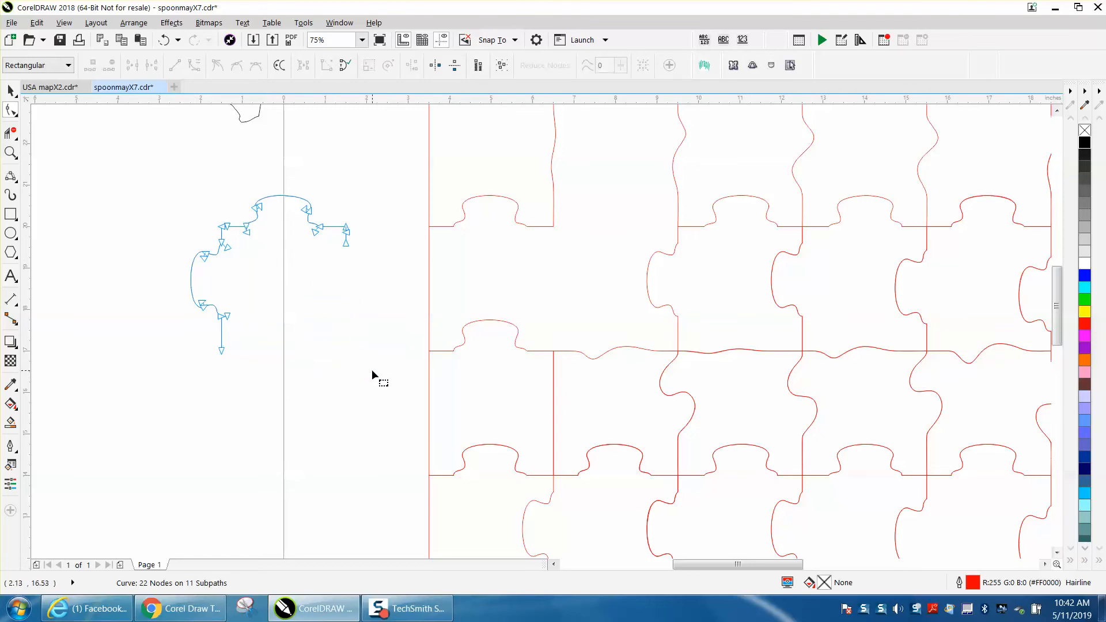
{"action": "left_click", "coordinate": [347, 246]}
{"action": "left_click", "coordinate": [11, 90]}
{"action": "key", "text": "Right"}
{"action": "key", "text": "Right"}
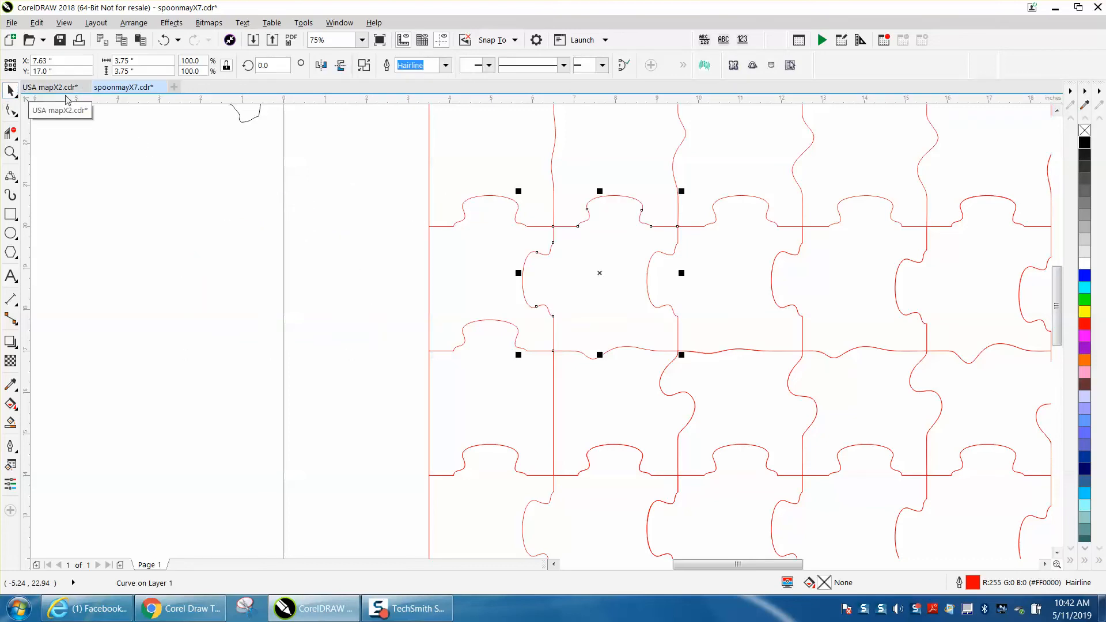
- Move the third piece of the puzzle's second row 12 inches to the left, off the grid
{"action": "scroll", "coordinate": [376, 197], "scroll_direction": "down", "scroll_amount": 1}
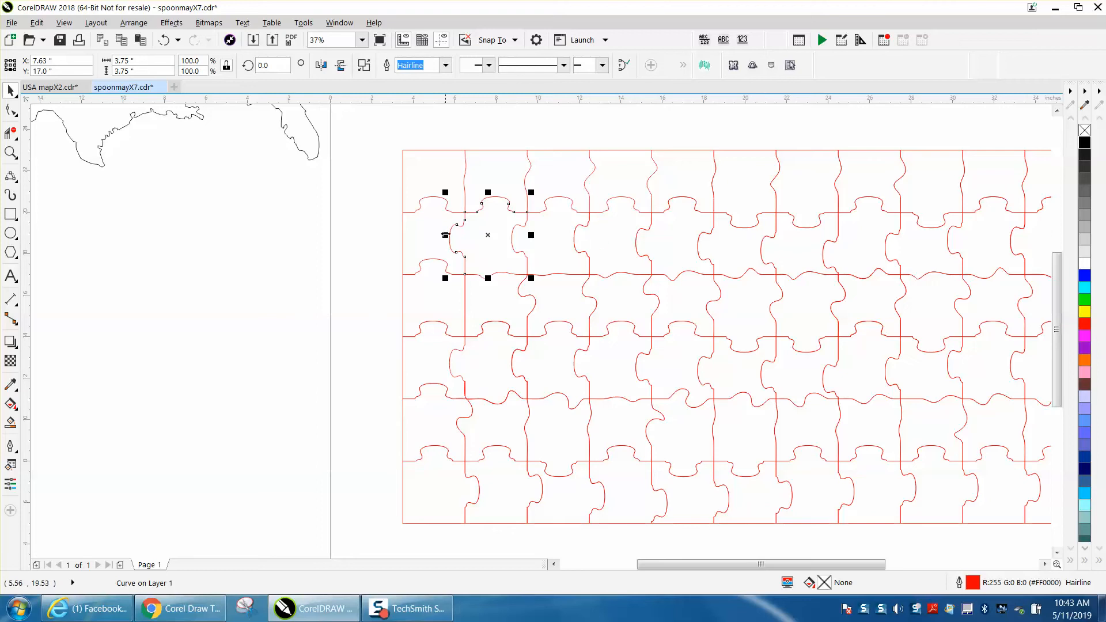
{"action": "scroll", "coordinate": [715, 276], "scroll_direction": "down", "scroll_amount": 2}
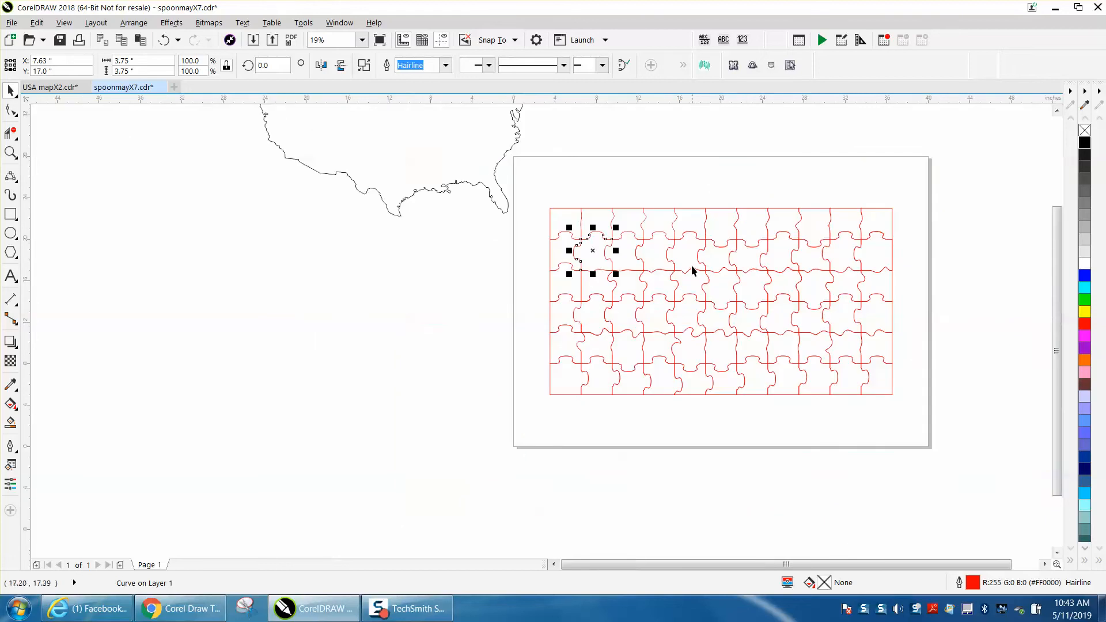
{"action": "left_click", "coordinate": [629, 256]}
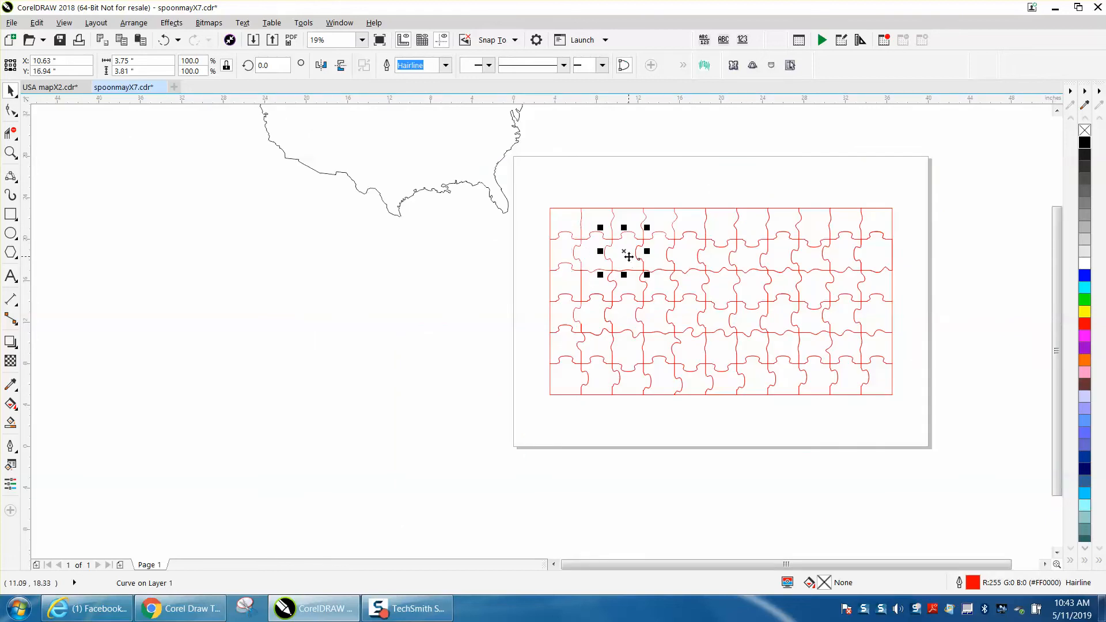
{"action": "key", "text": "Left"}
{"action": "key", "text": "Left"}
{"action": "key", "text": "Left"}
{"action": "key", "text": "Left"}
{"action": "key", "text": "Left"}
{"action": "key", "text": "Left"}
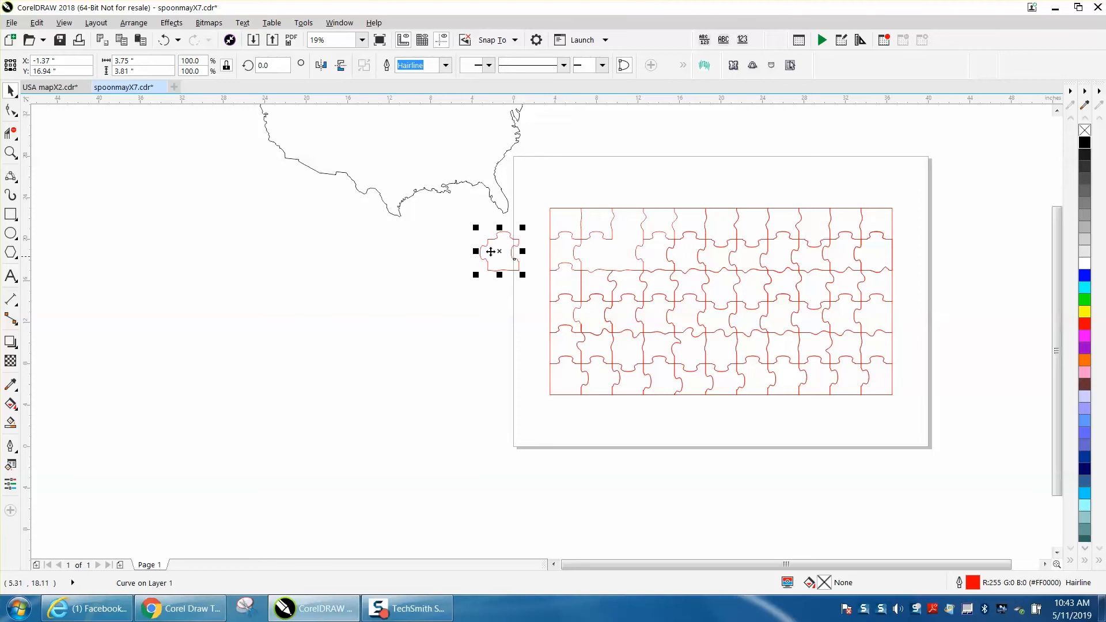
- Break the outline of the moved-out third piece apart at all of its nodes
{"action": "left_click", "coordinate": [11, 153]}
{"action": "left_click_drag", "start_coordinate": [444, 210], "coordinate": [613, 296]}
{"action": "key", "text": "F10"}
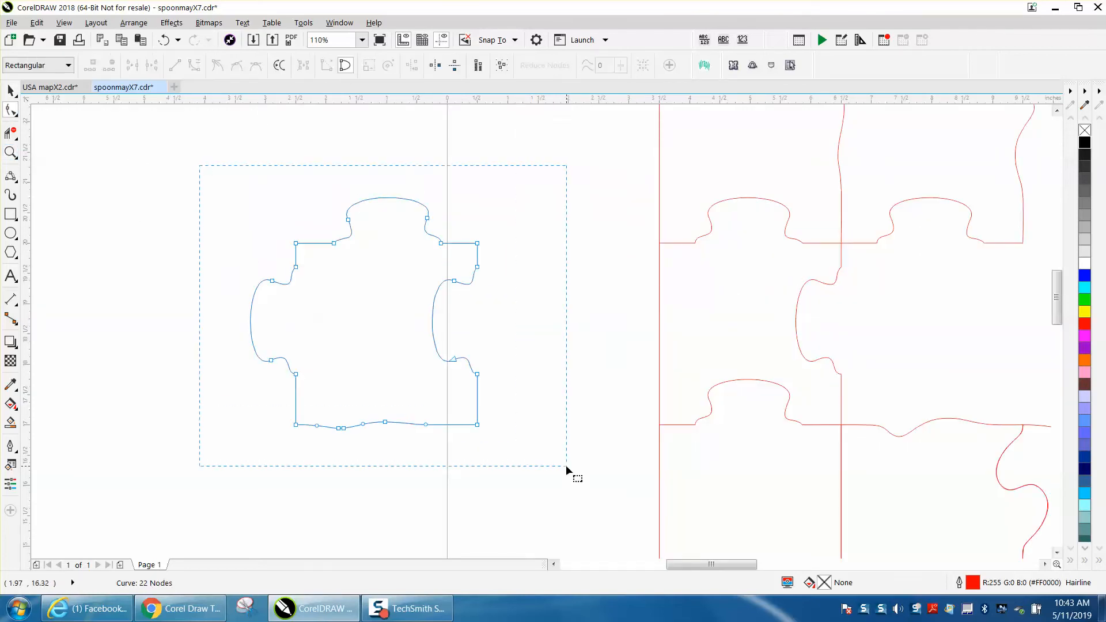
{"action": "left_click_drag", "start_coordinate": [566, 465], "coordinate": [567, 465]}
{"action": "left_click", "coordinate": [152, 65]}
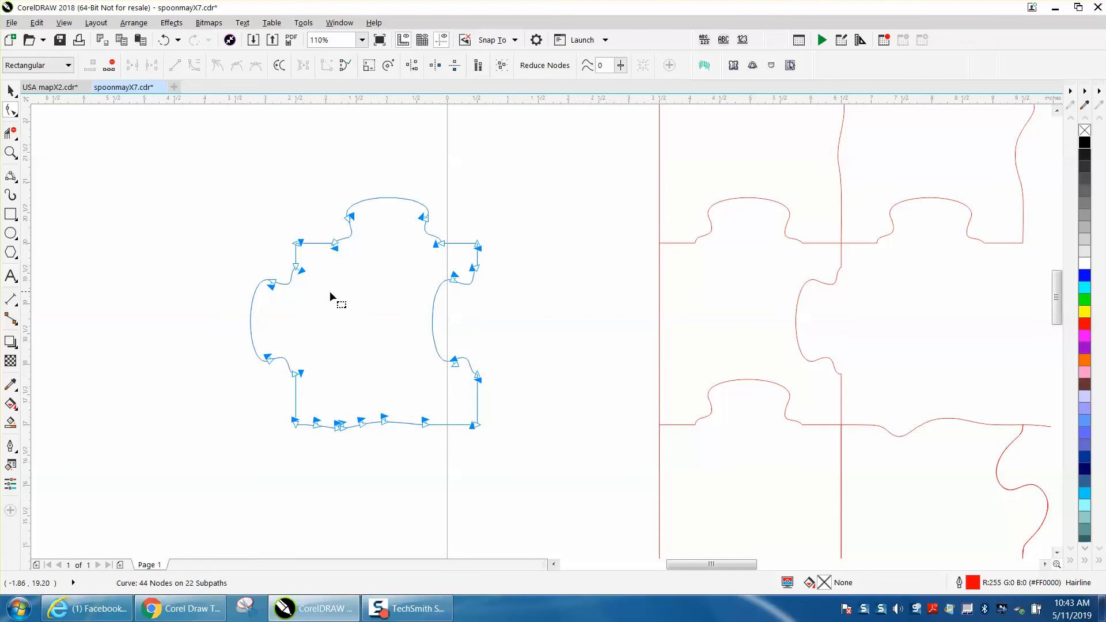
- Delete the third piece's right and bottom edges and move the remaining outline 12 inches right, back into the puzzle
{"action": "left_click_drag", "start_coordinate": [315, 266], "coordinate": [522, 454]}
{"action": "key", "text": "Delete"}
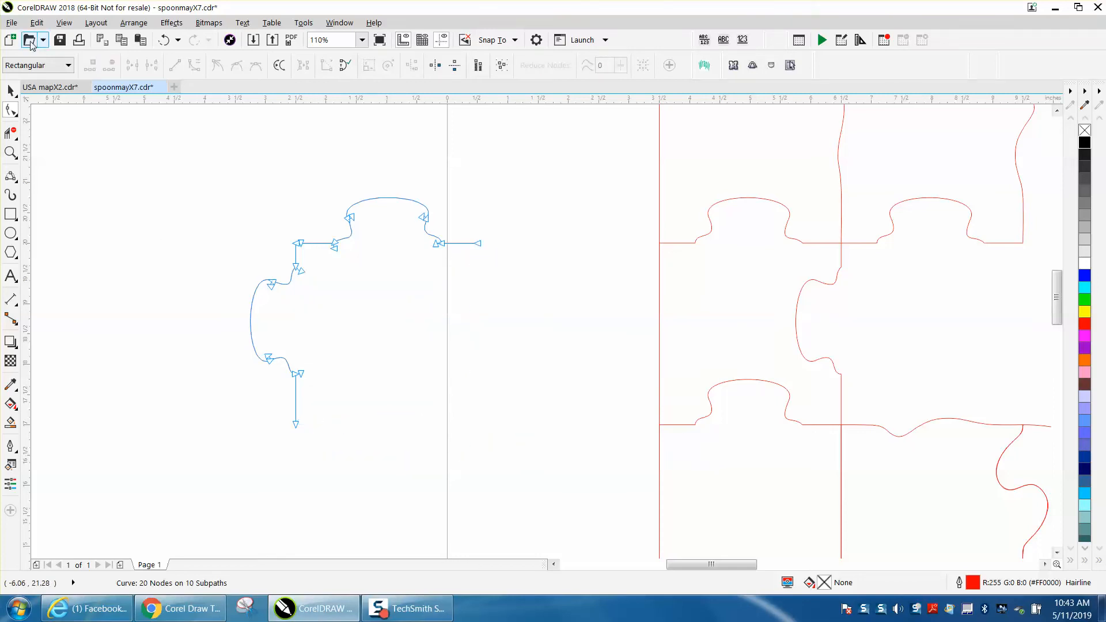
{"action": "left_click", "coordinate": [11, 90]}
{"action": "key", "text": "shift+Right"}
{"action": "key", "text": "shift+Right"}
{"action": "key", "text": "shift+Right"}
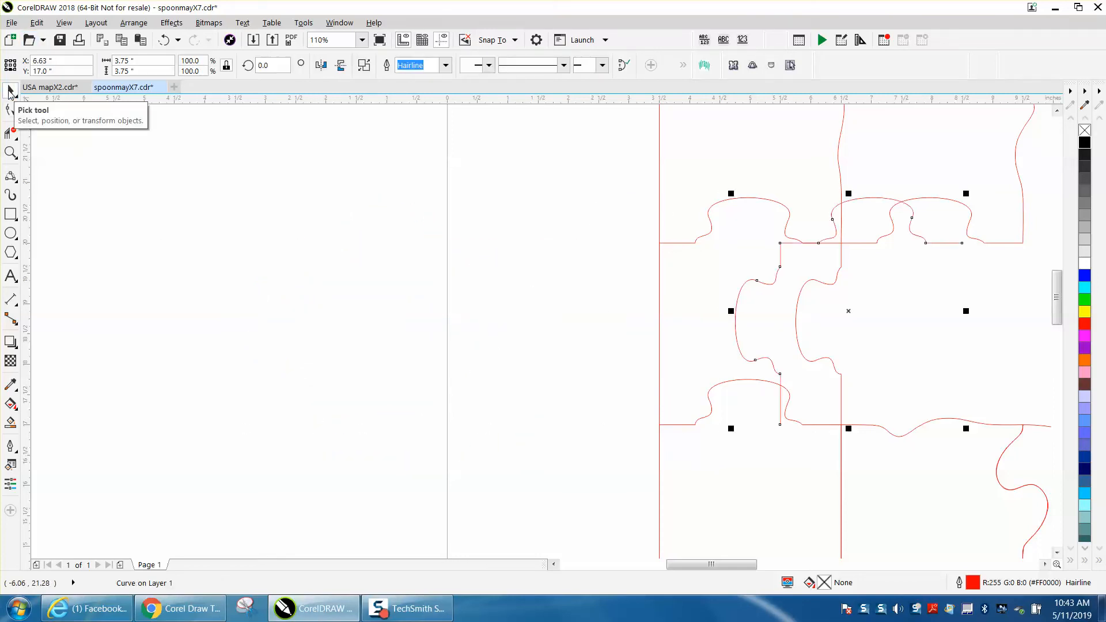
{"action": "scroll", "coordinate": [389, 265], "scroll_direction": "down", "scroll_amount": 5}
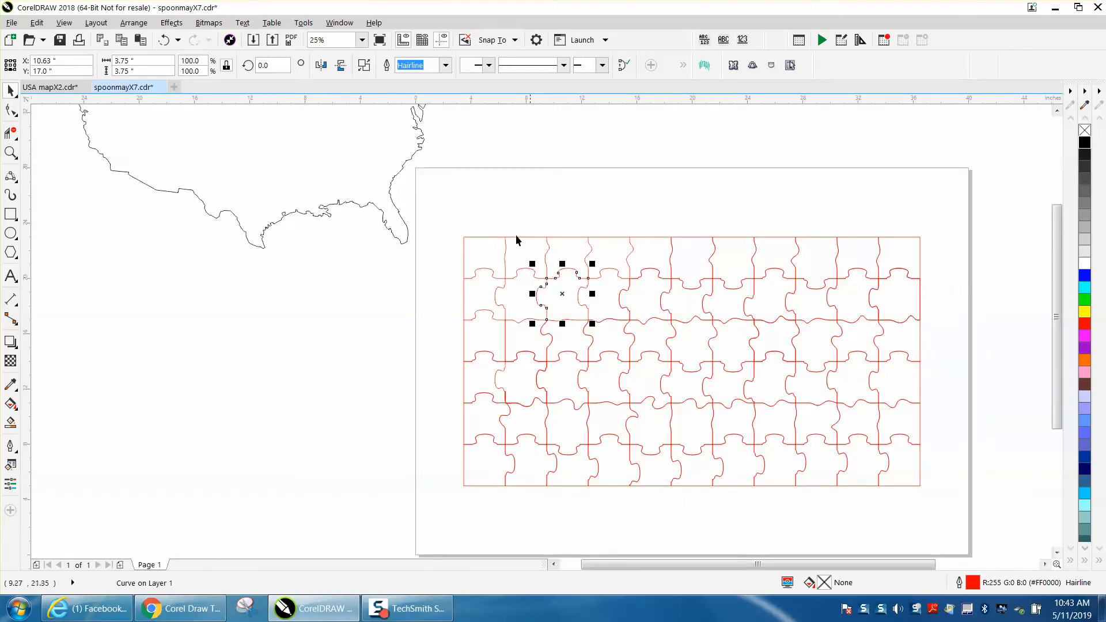
- Group all the puzzle lines and centre the USA outline on the page, over the puzzle
{"action": "left_click_drag", "start_coordinate": [448, 198], "coordinate": [947, 526]}
{"action": "key", "text": "ctrl+g"}
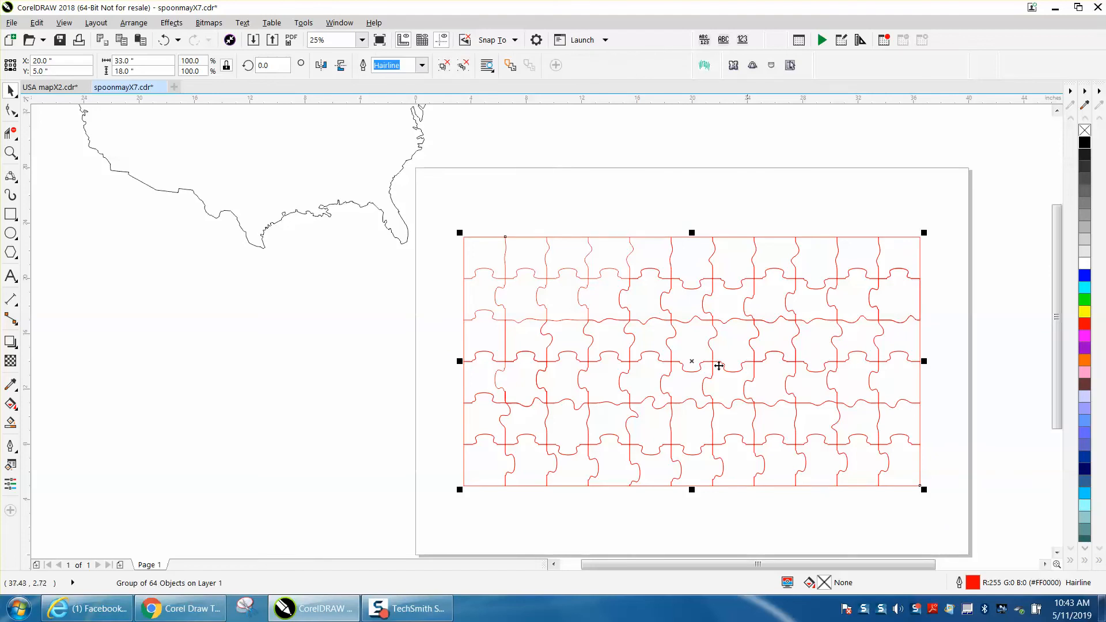
{"action": "left_click", "coordinate": [404, 214]}
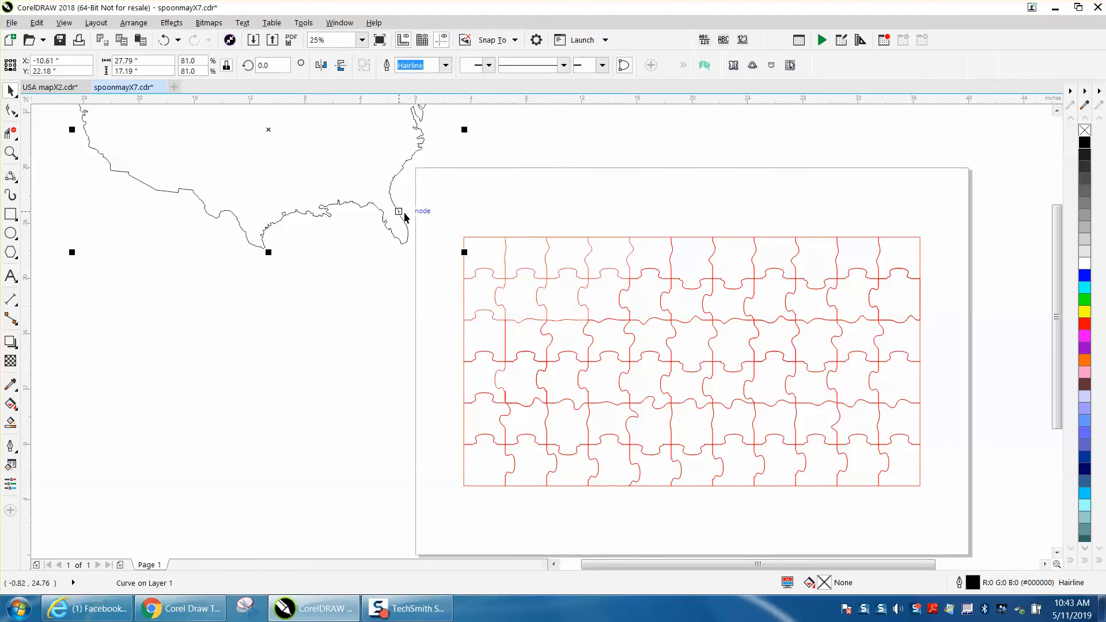
{"action": "key", "text": "p"}
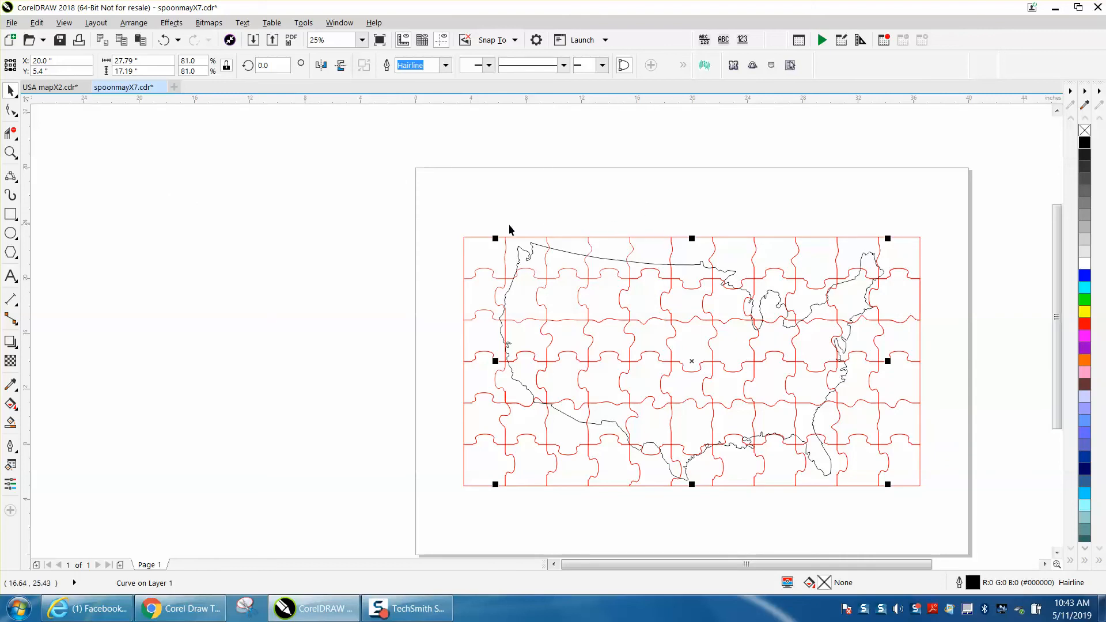
- Move the puzzle group and USA outline together to the page's upper-left corner, and select only the USA outline
{"action": "left_click_drag", "start_coordinate": [440, 215], "coordinate": [922, 510]}
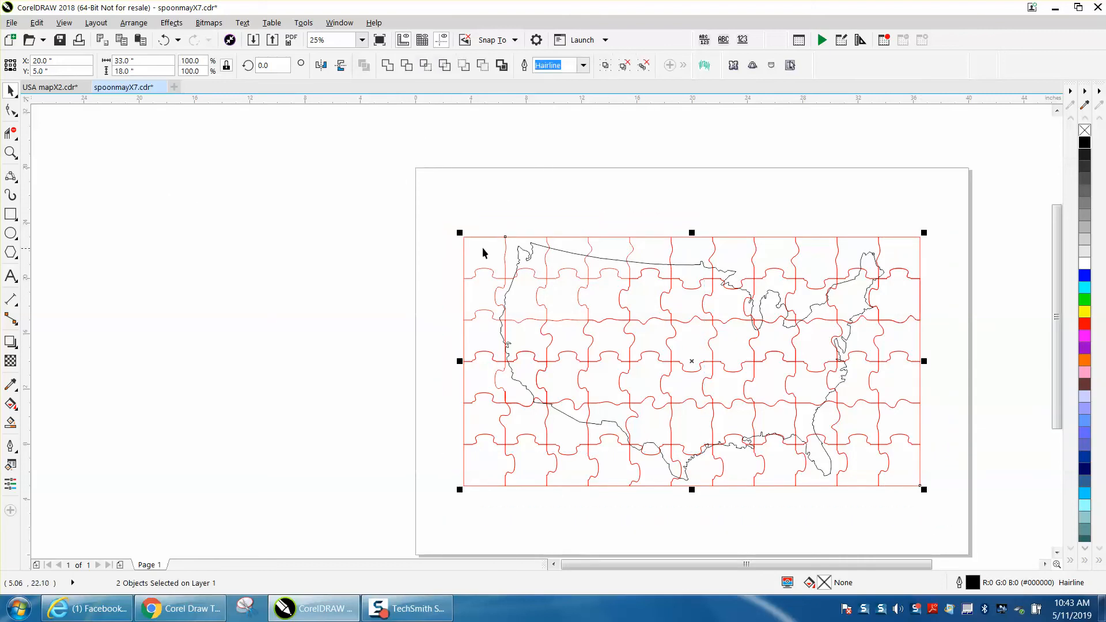
{"action": "left_click_drag", "start_coordinate": [464, 237], "coordinate": [415, 167]}
{"action": "left_click", "coordinate": [356, 141]}
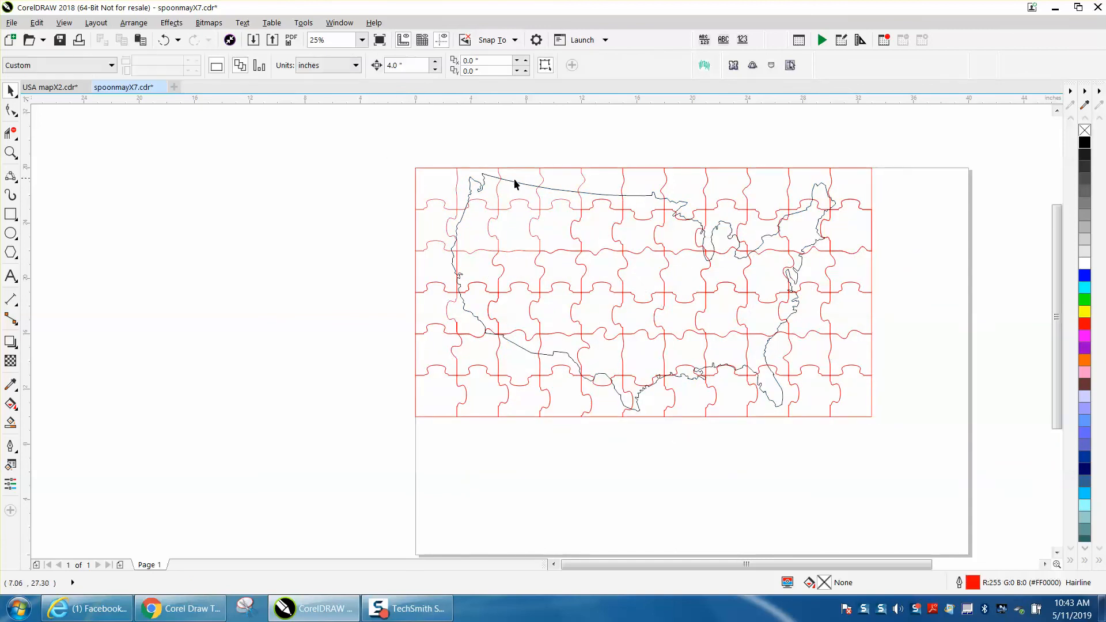
{"action": "left_click", "coordinate": [515, 182]}
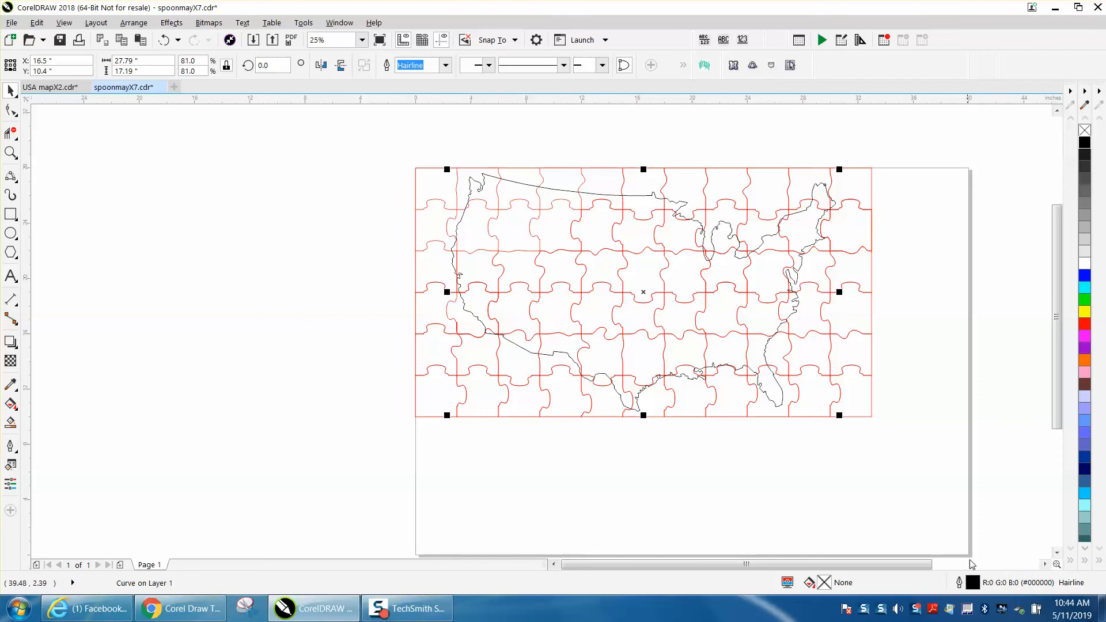
- Try an 8 pt outline width on the USA outline, and undo it
{"action": "double_click", "coordinate": [974, 582]}
{"action": "left_click", "coordinate": [474, 220]}
{"action": "left_click", "coordinate": [444, 322]}
{"action": "left_click", "coordinate": [541, 423]}
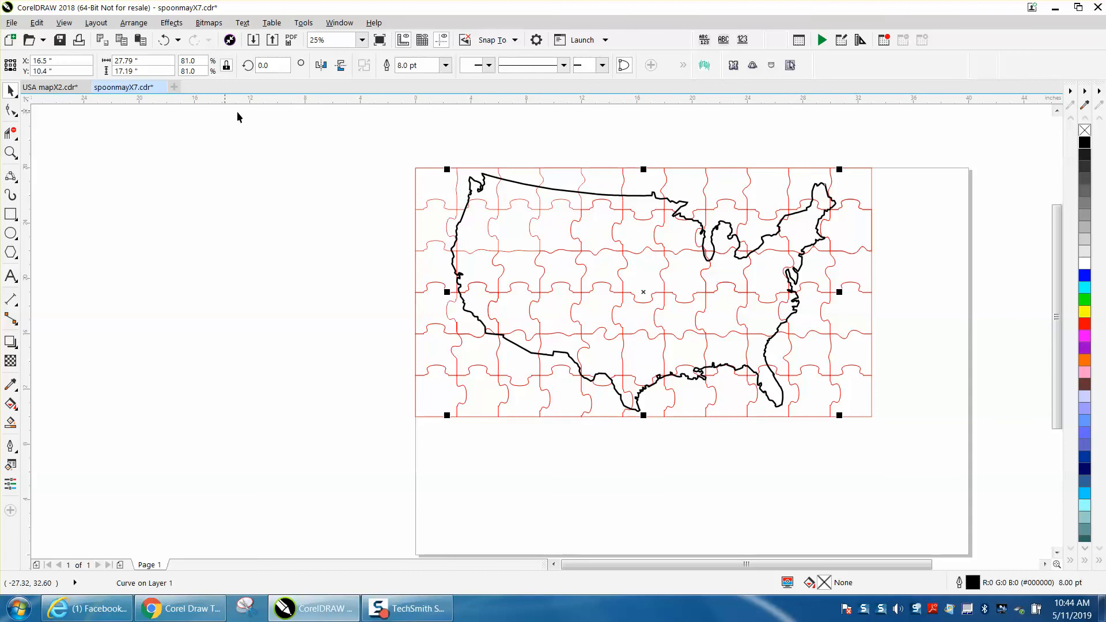
{"action": "left_click", "coordinate": [163, 39]}
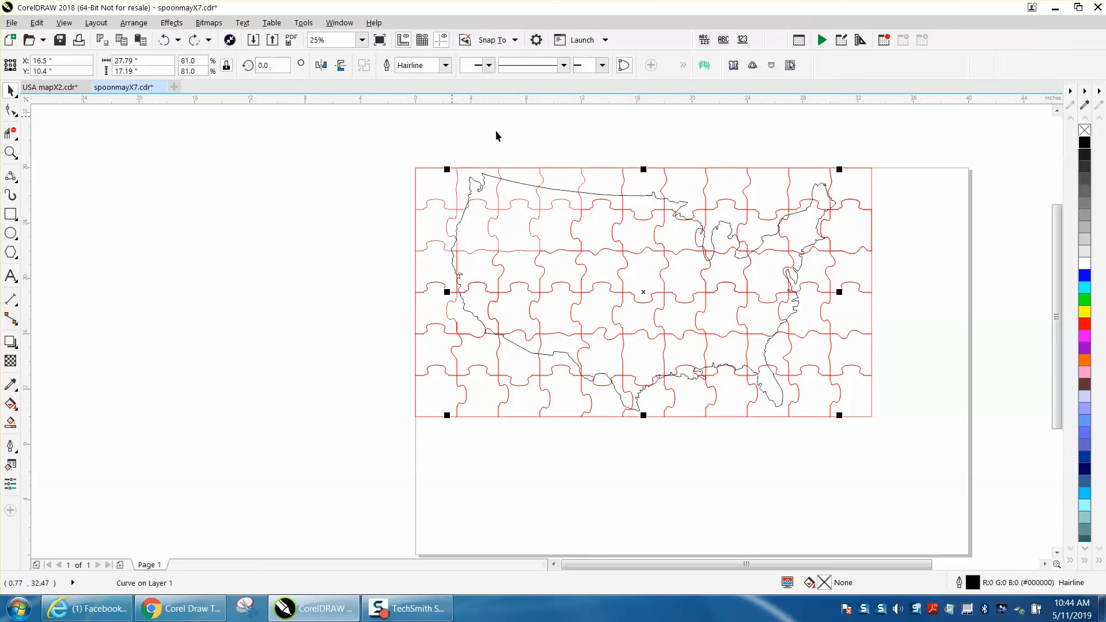
- Set the nudge distance to 34 inches and move the puzzle group one nudge left, off the page
{"action": "left_click", "coordinate": [583, 177]}
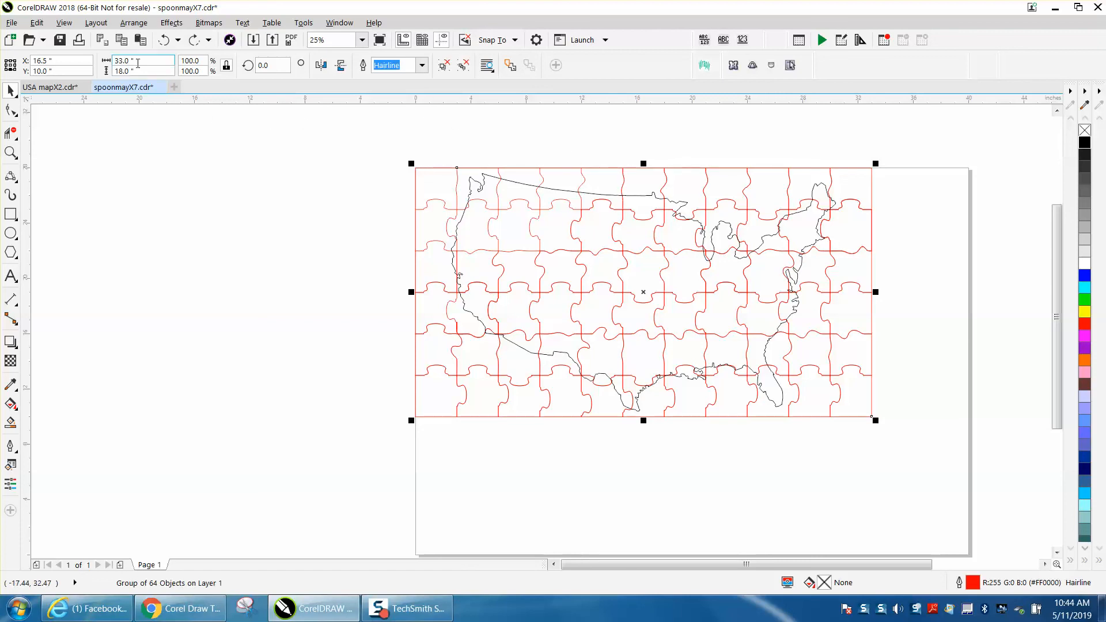
{"action": "left_click", "coordinate": [181, 118]}
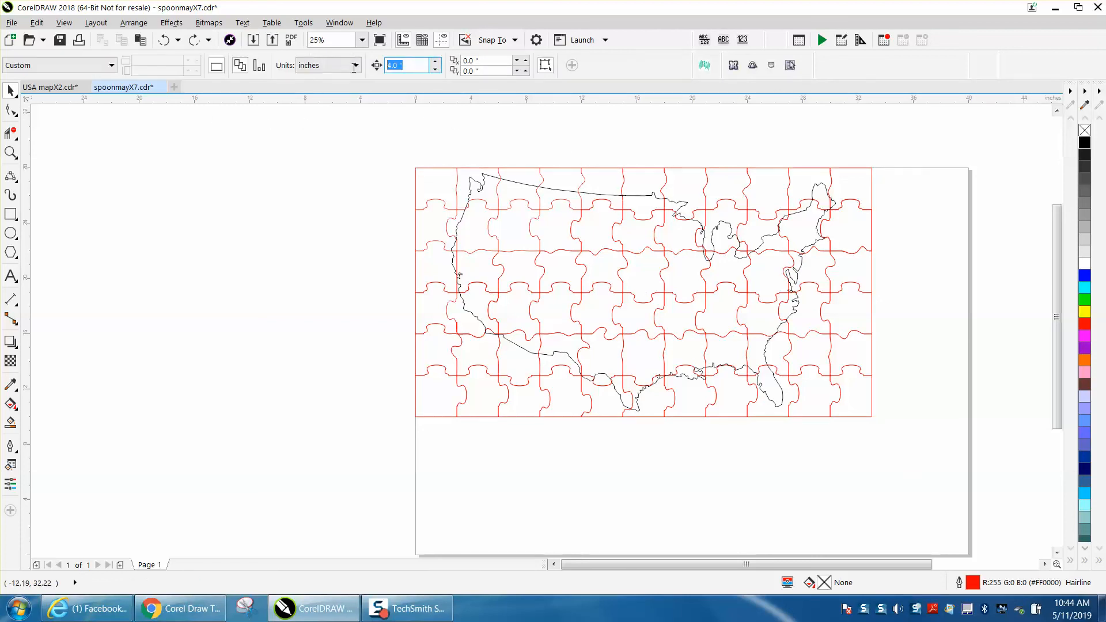
{"action": "type", "text": "34"}
{"action": "key", "text": "Return"}
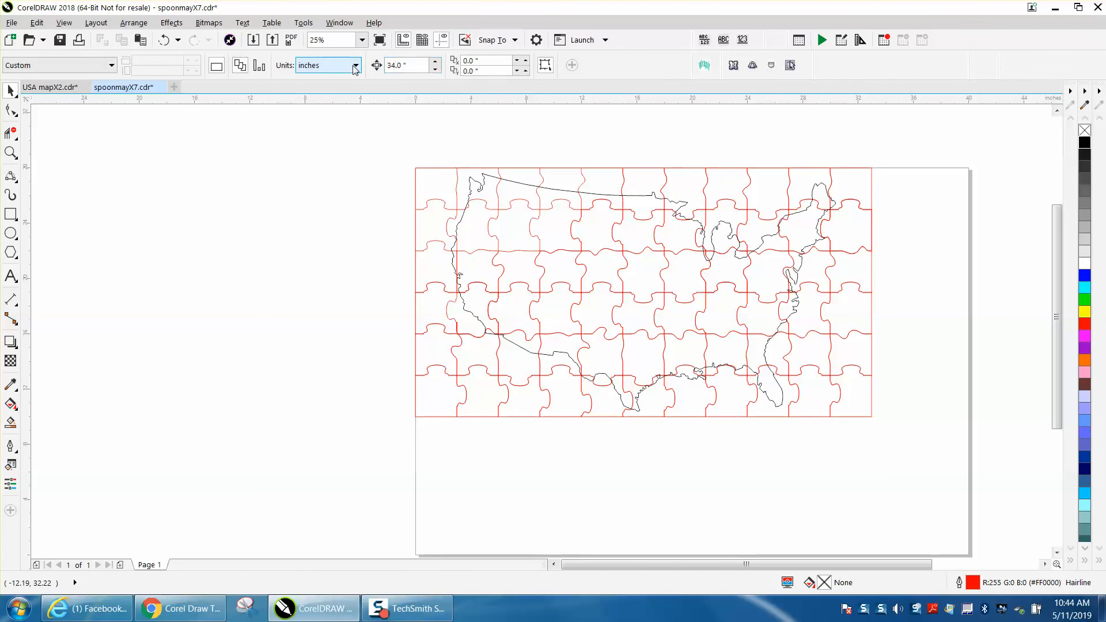
{"action": "left_click", "coordinate": [435, 167]}
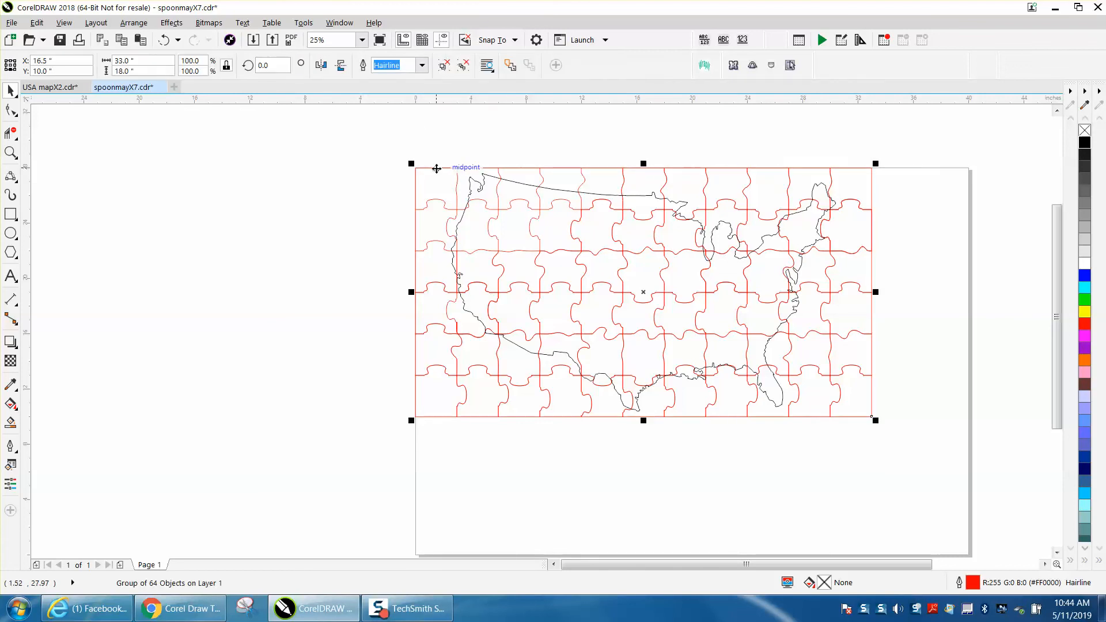
{"action": "key", "text": "Left"}
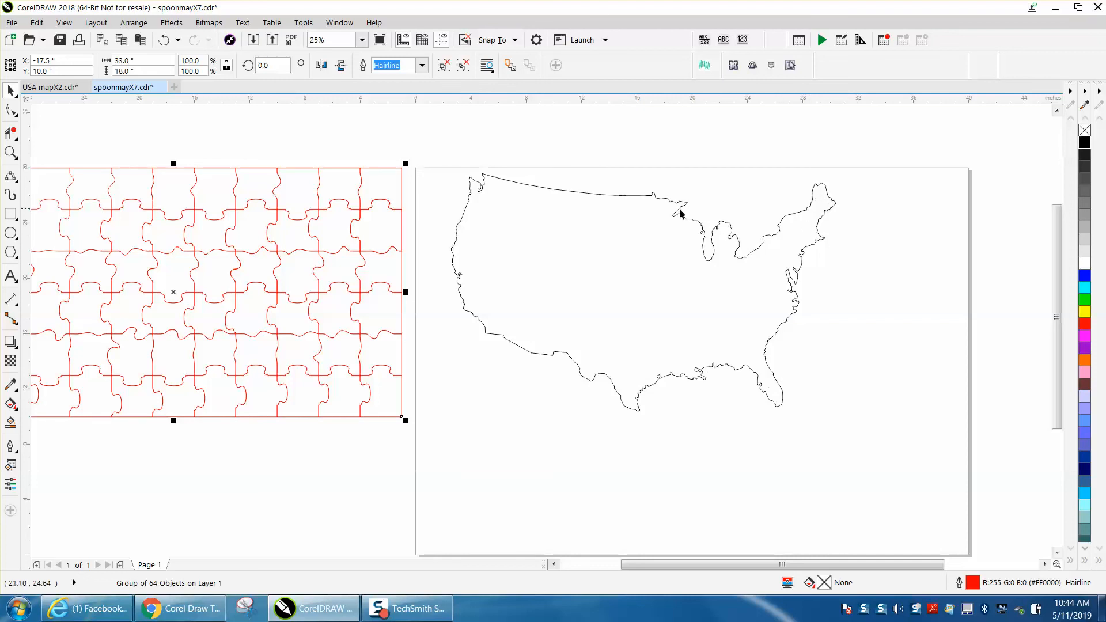
- Move the USA outline 34 inches up, off the page, and the puzzle group 34 inches right, back onto the page
{"action": "left_click", "coordinate": [511, 182]}
{"action": "scroll", "coordinate": [553, 195], "scroll_direction": "down", "scroll_amount": 2}
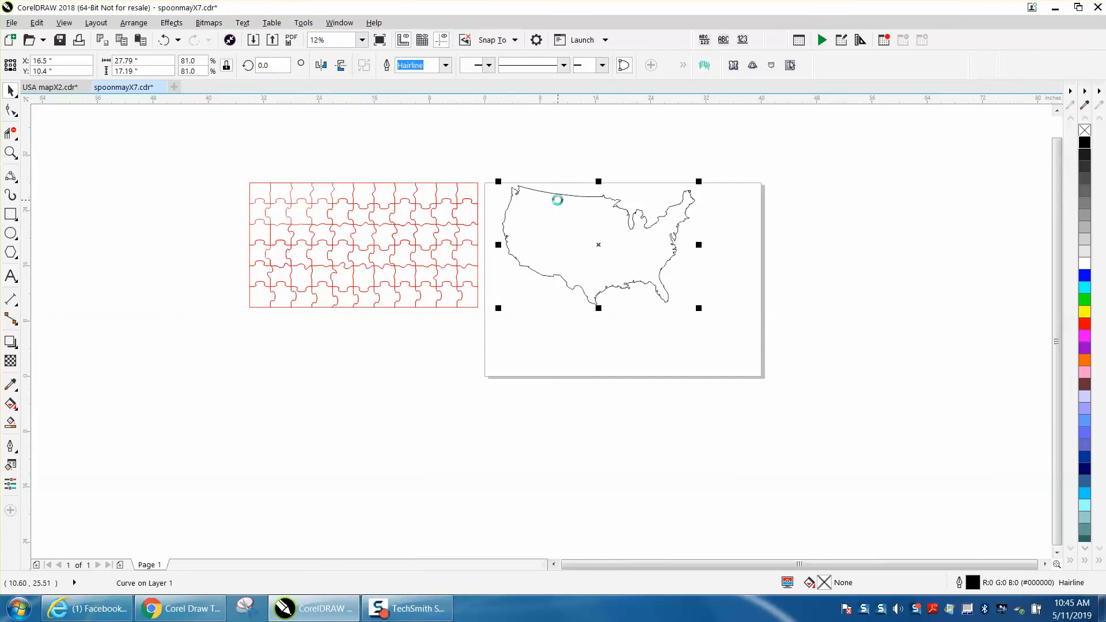
{"action": "key", "text": "Delete"}
{"action": "left_click", "coordinate": [410, 200]}
{"action": "key", "text": "l"}
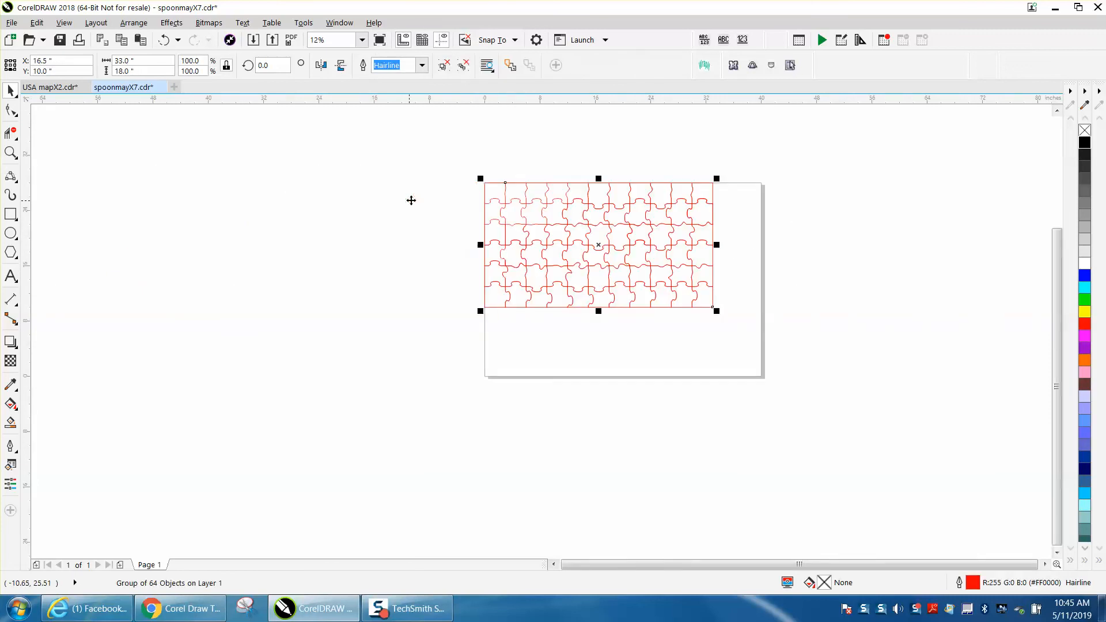
- Examine the puzzle lines up close where neighbouring pieces meet, and return to a view of the whole page
{"action": "left_click", "coordinate": [11, 152]}
{"action": "left_click_drag", "start_coordinate": [477, 176], "coordinate": [565, 284]}
{"action": "left_click_drag", "start_coordinate": [796, 357], "coordinate": [795, 357]}
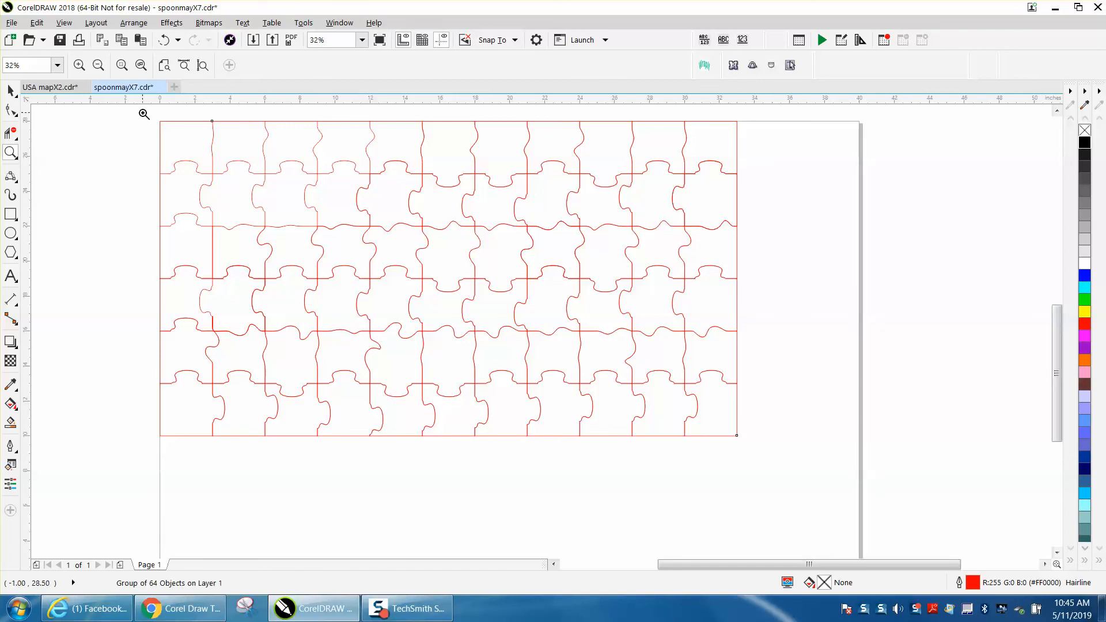
{"action": "left_click_drag", "start_coordinate": [507, 190], "coordinate": [612, 252]}
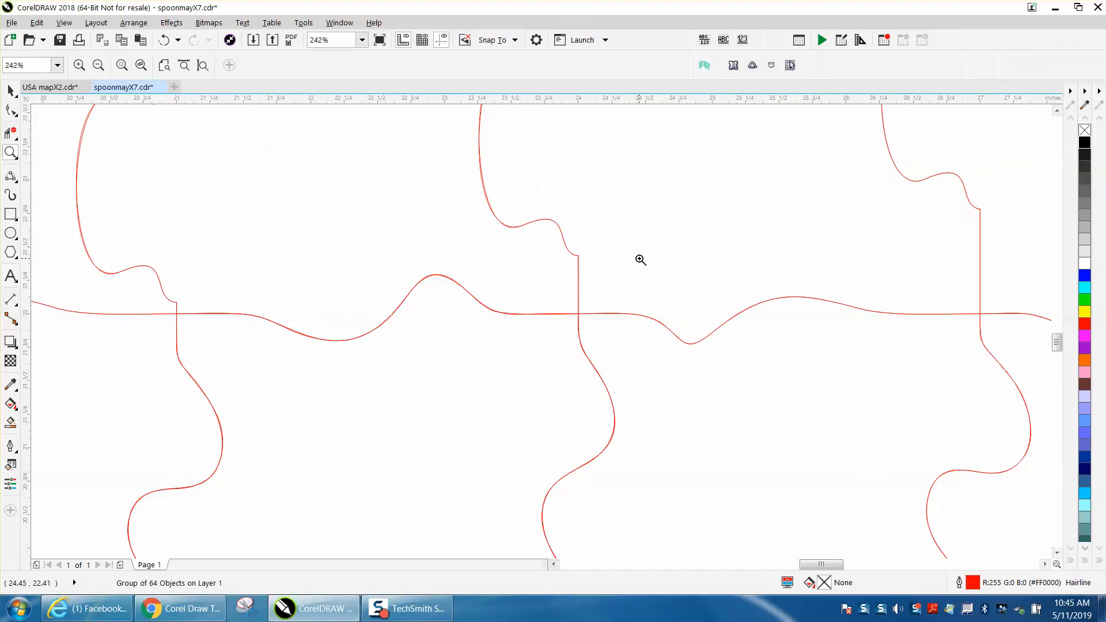
{"action": "scroll", "coordinate": [621, 250], "scroll_direction": "down", "scroll_amount": 4}
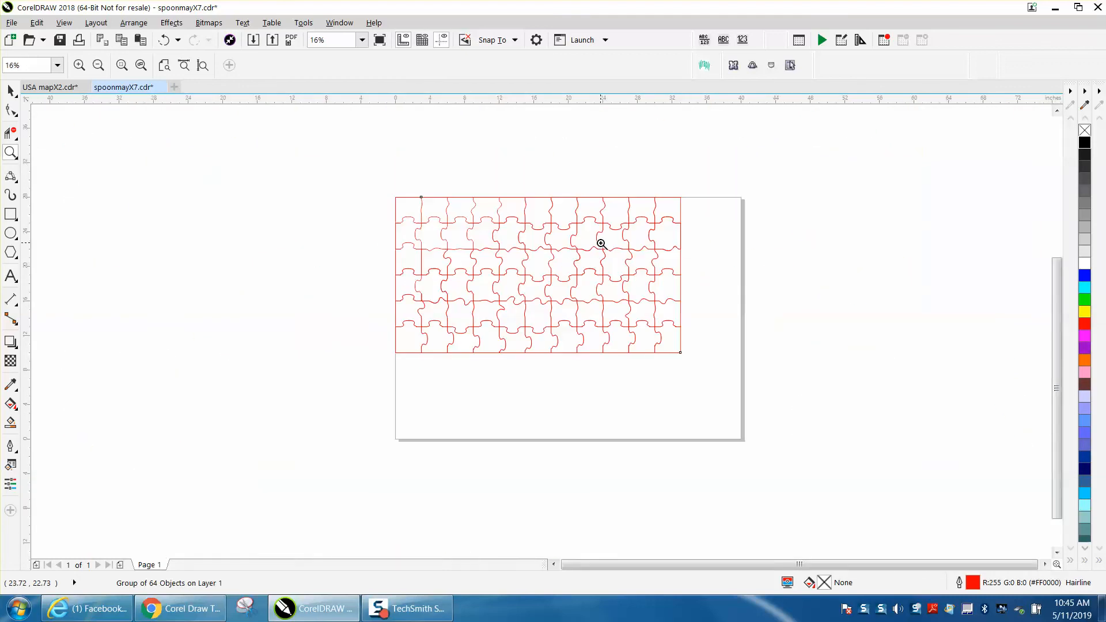
{"action": "scroll", "coordinate": [378, 236], "scroll_direction": "down", "scroll_amount": 1}
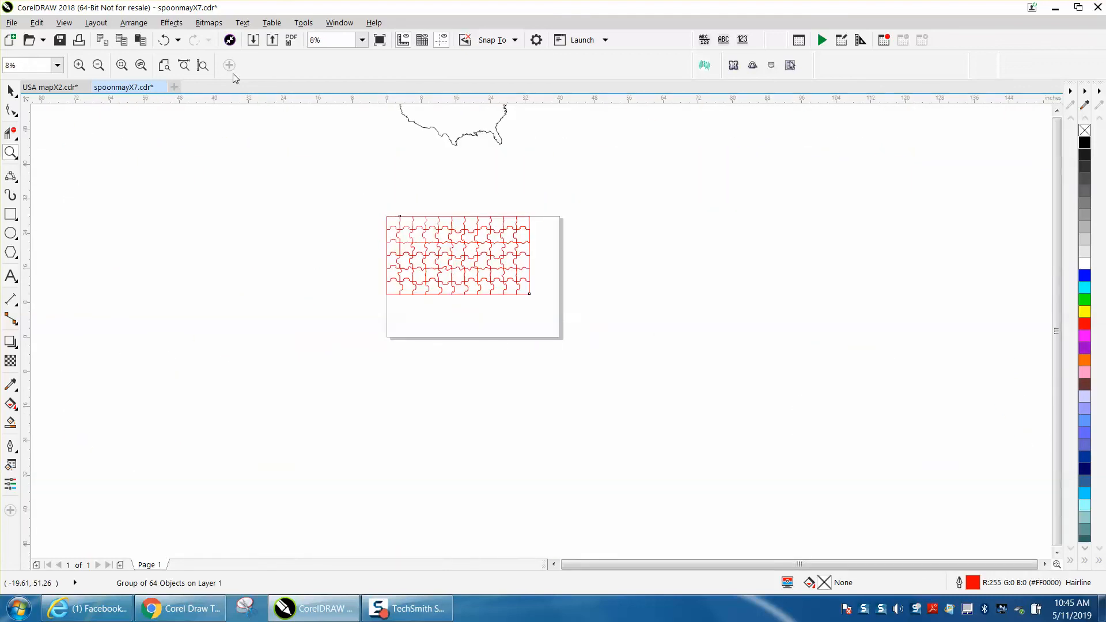
- Undo the last three moves of the puzzle group and the USA outline
{"action": "left_click", "coordinate": [164, 41]}
{"action": "left_click", "coordinate": [165, 40]}
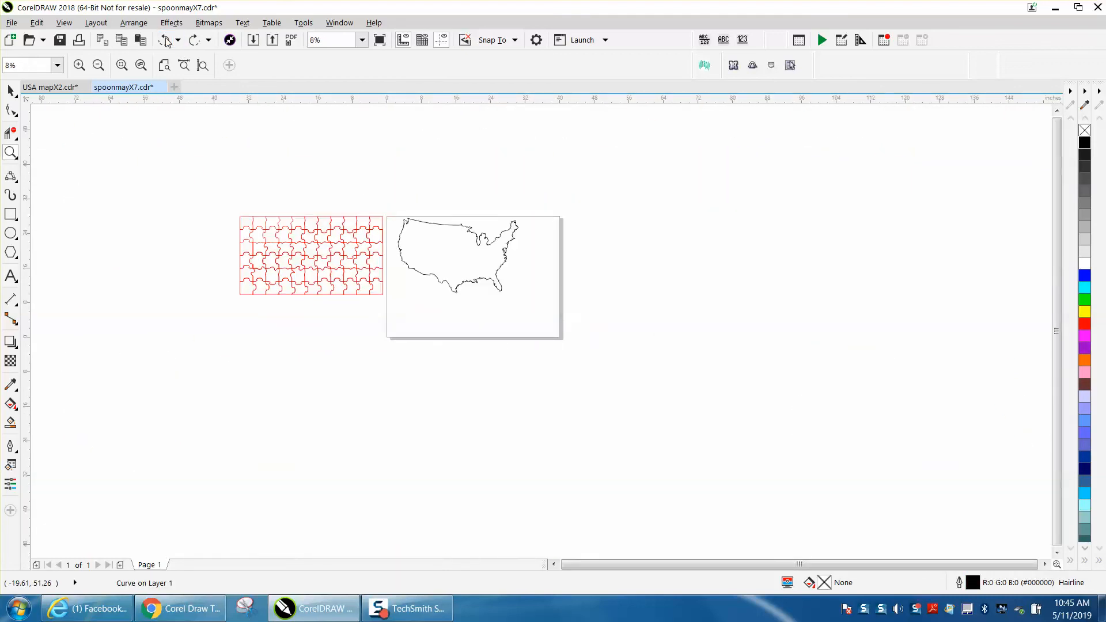
{"action": "left_click", "coordinate": [166, 41]}
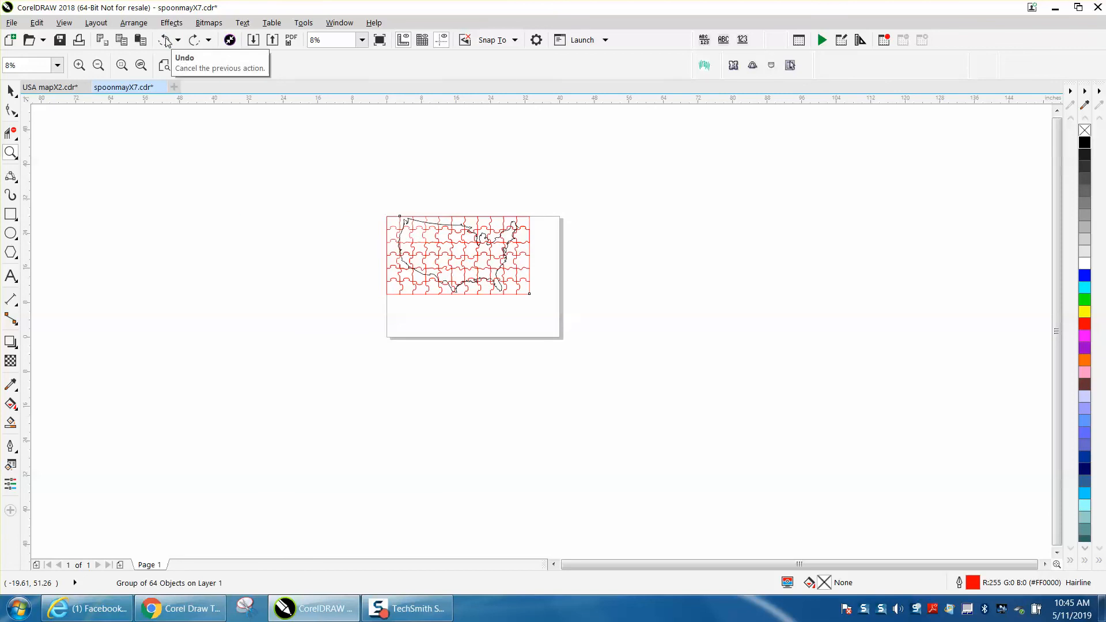